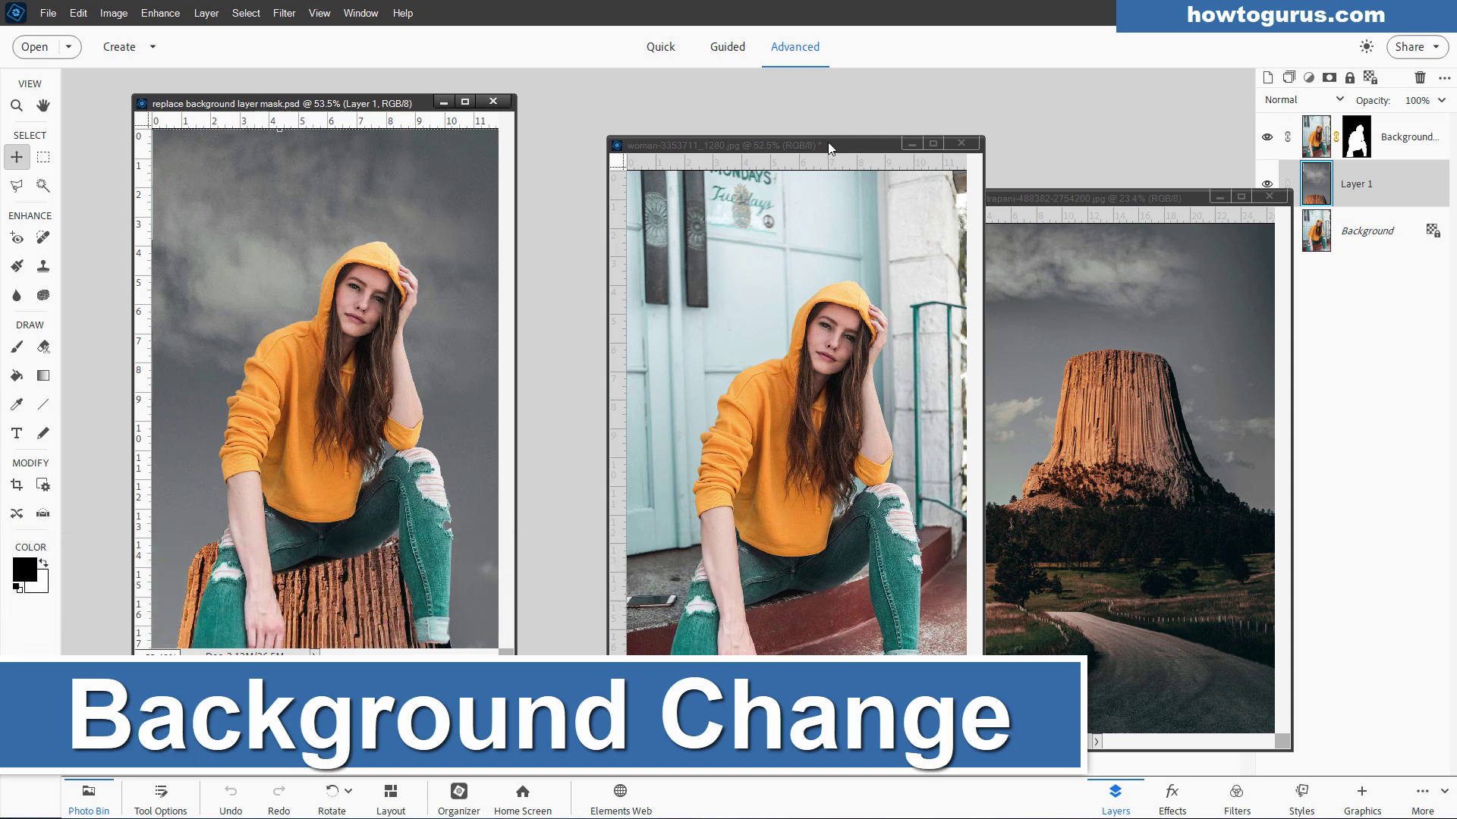
Make the woman-3353711_1280.jpg window the active document.
{"action": "mouse_move", "coordinate": [828, 148]}
{"action": "left_mouse_down"}
{"action": "mouse_move", "coordinate": [792, 144]}
{"action": "mouse_move", "coordinate": [827, 147]}
{"action": "left_mouse_up"}
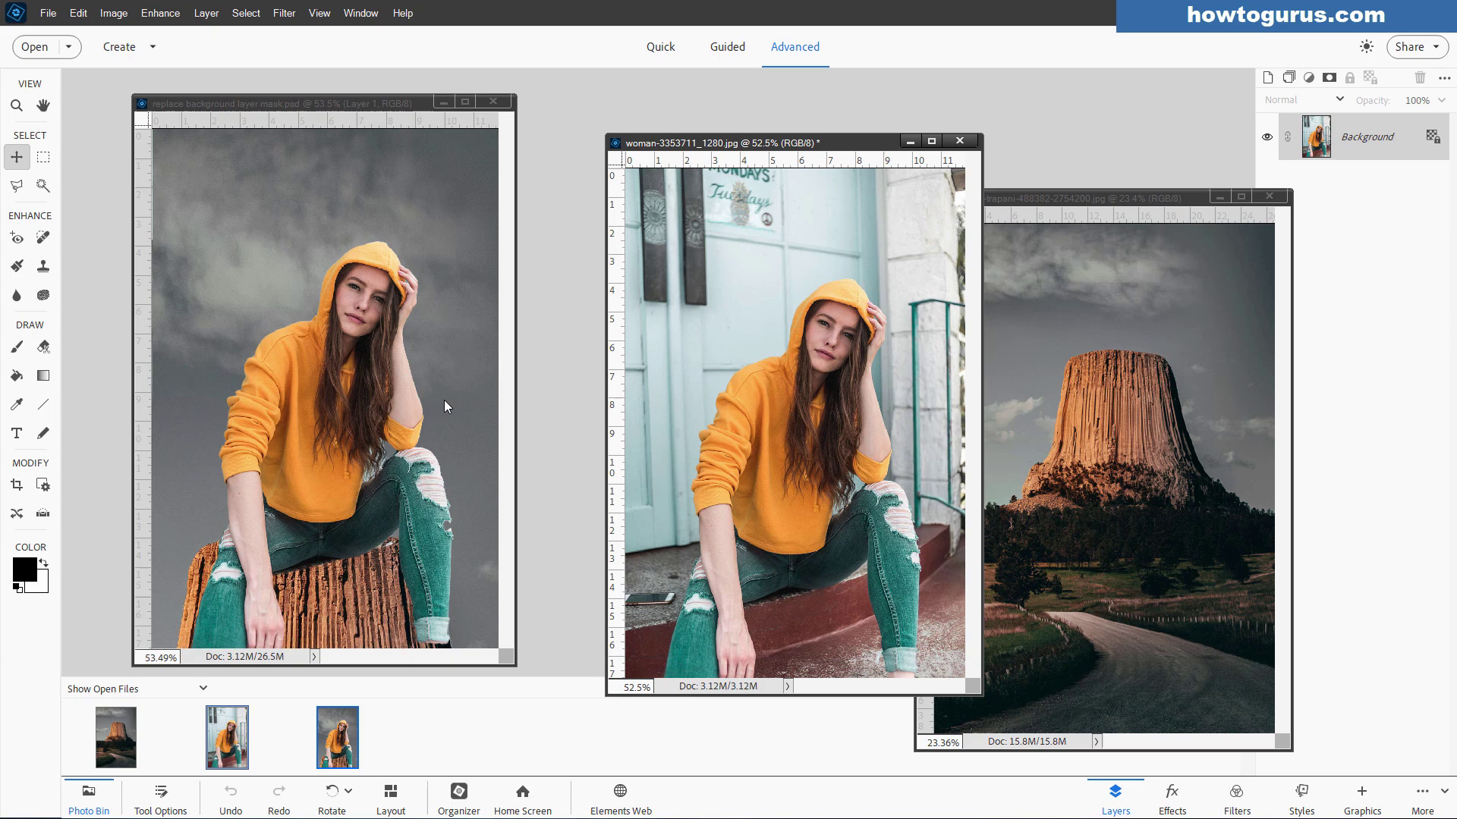
Close the example PSD and copy the rock tower landscape into the woman photo as Layer 1.
{"action": "left_click", "coordinate": [494, 102]}
{"action": "left_click_drag", "start_coordinate": [845, 141], "coordinate": [617, 77]}
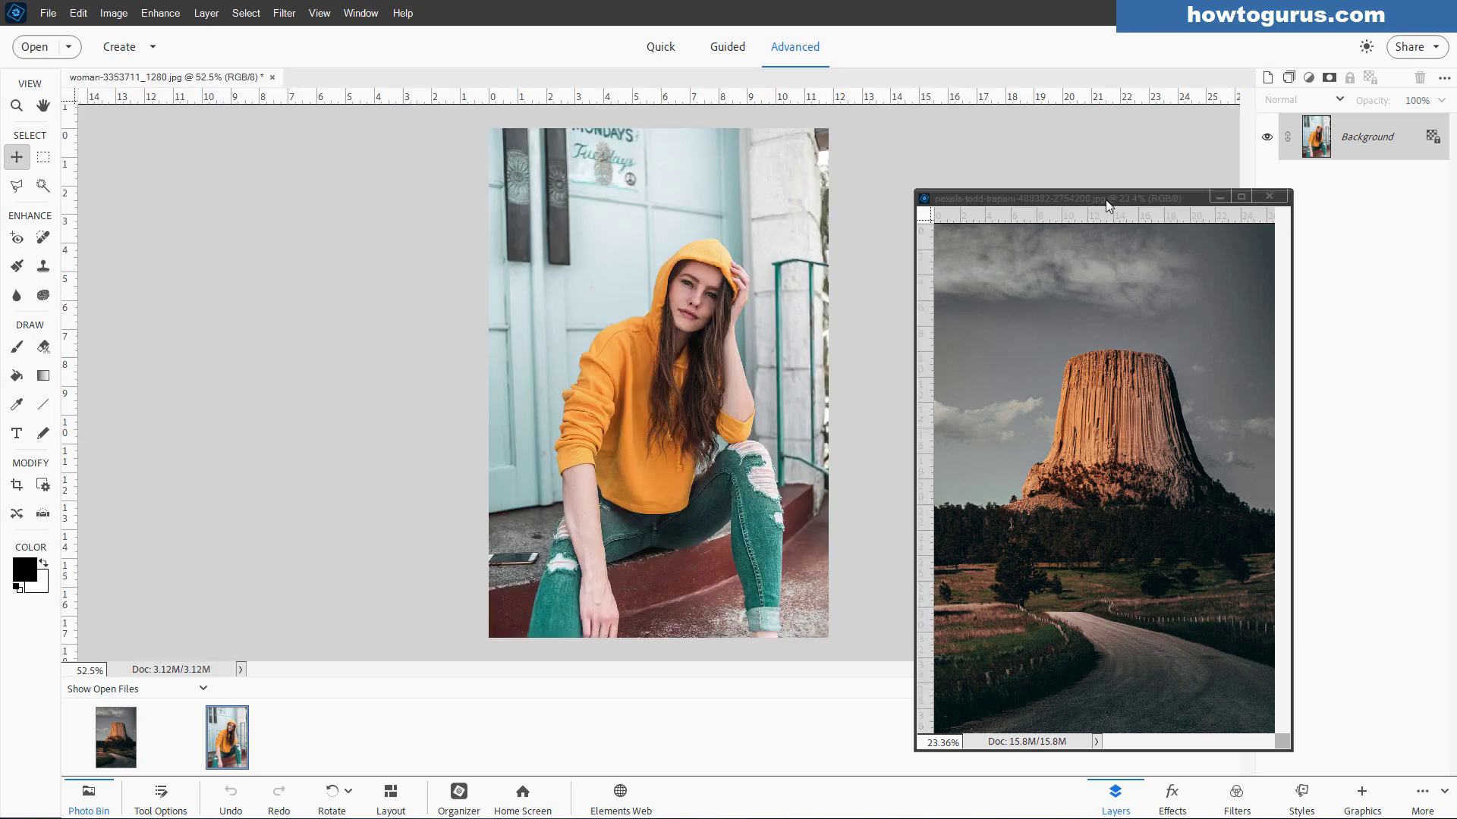
{"action": "left_click_drag", "start_coordinate": [1098, 203], "coordinate": [1153, 210]}
{"action": "left_click_drag", "start_coordinate": [1186, 537], "coordinate": [657, 408]}
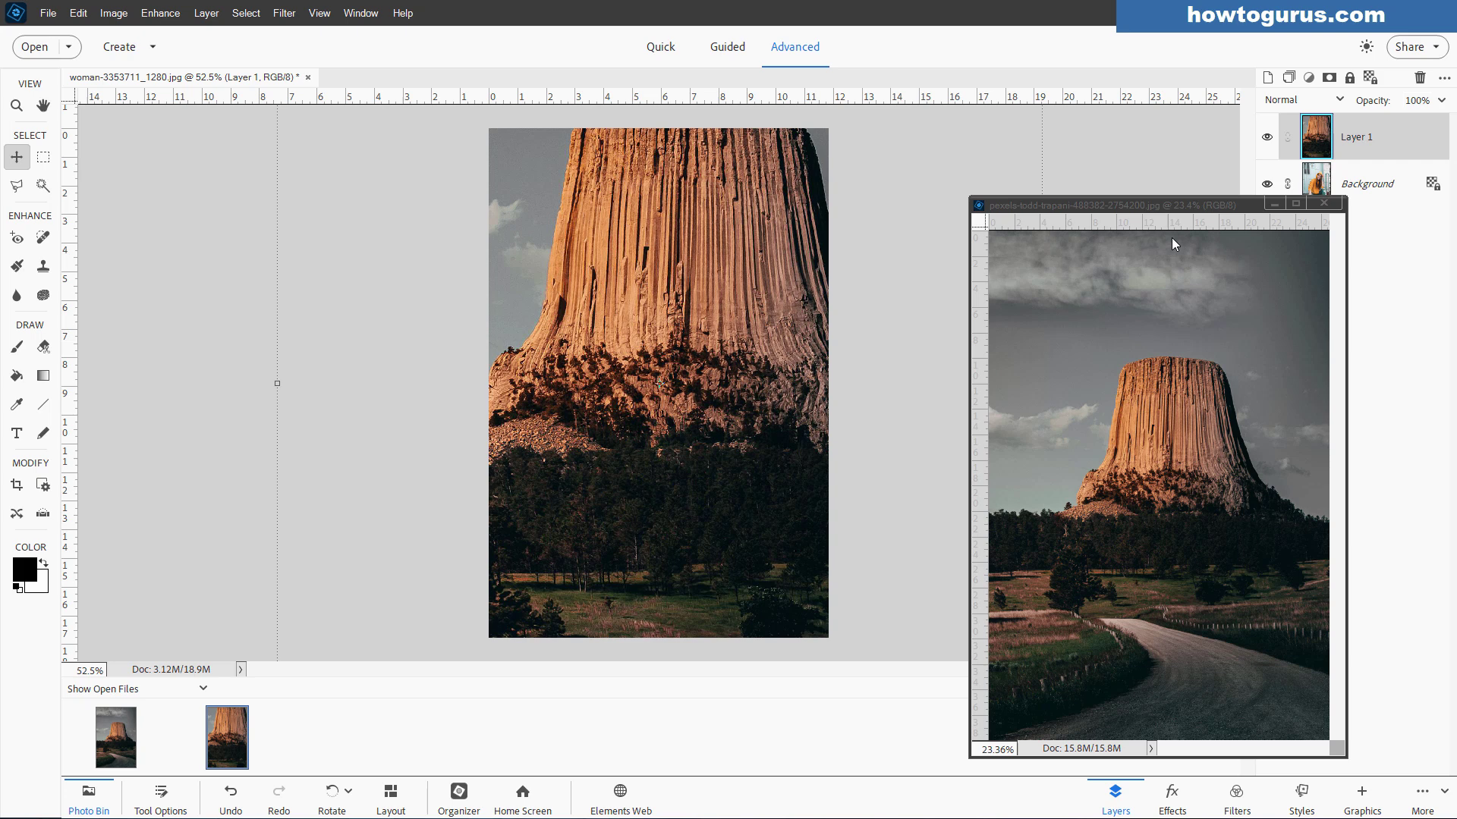
{"action": "left_click", "coordinate": [1324, 204]}
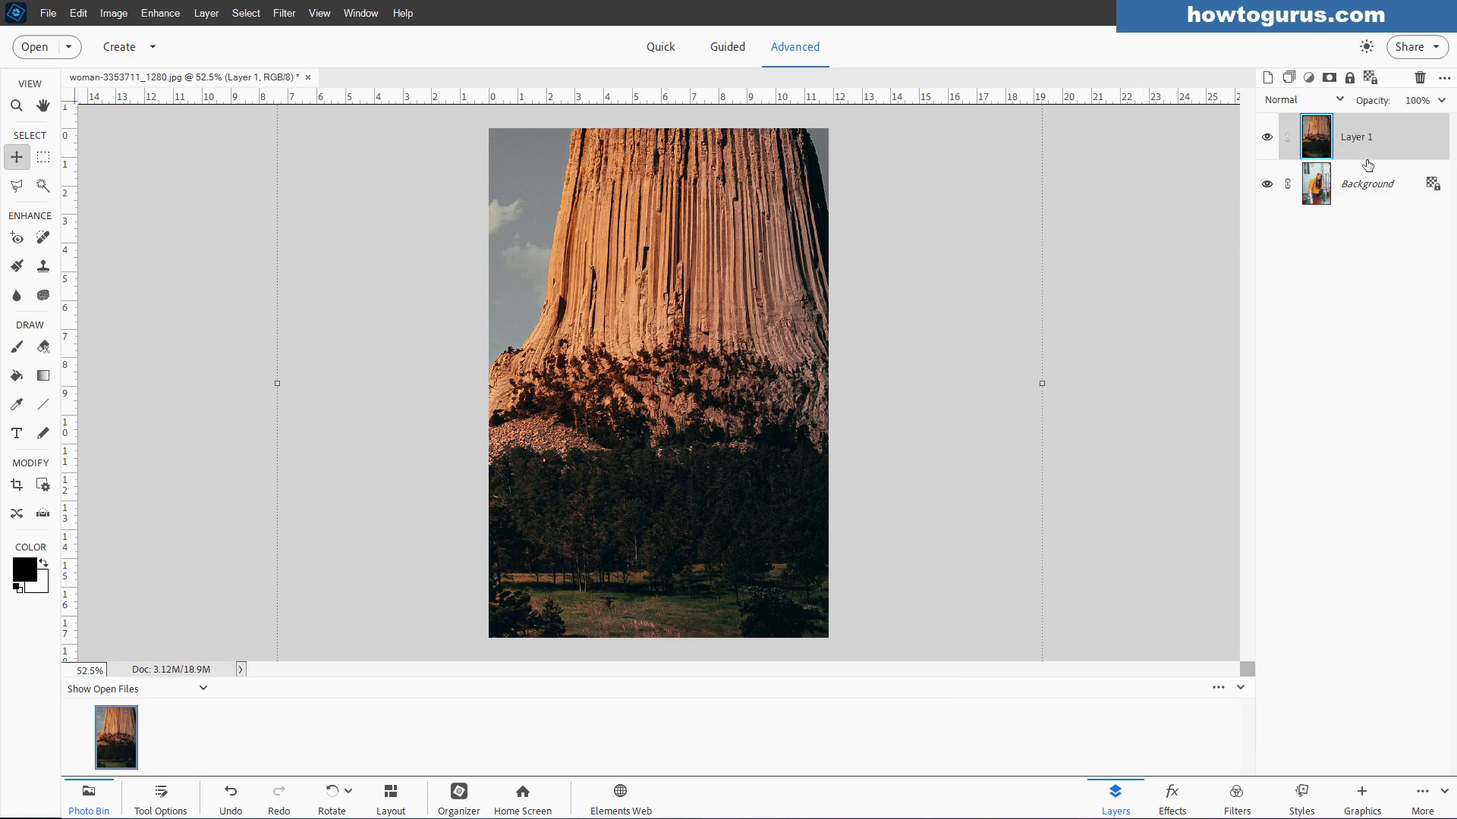
At 46% opacity, drag the tower layer below the woman's head, then restore 100% opacity.
{"action": "left_click", "coordinate": [1441, 101]}
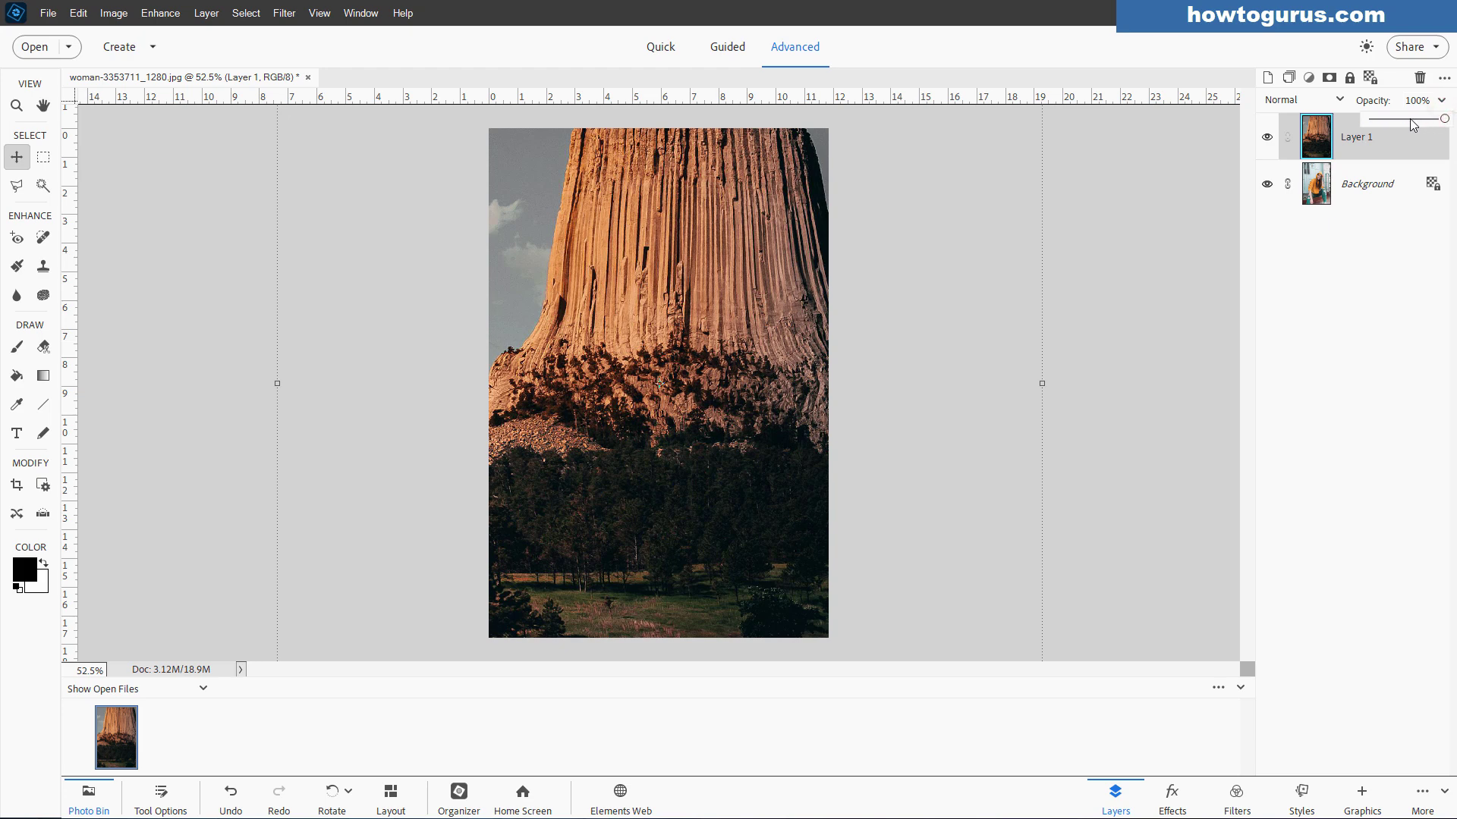
{"action": "left_click_drag", "start_coordinate": [1440, 107], "coordinate": [1404, 107]}
{"action": "left_click_drag", "start_coordinate": [785, 214], "coordinate": [723, 499]}
{"action": "left_click", "coordinate": [1441, 101]}
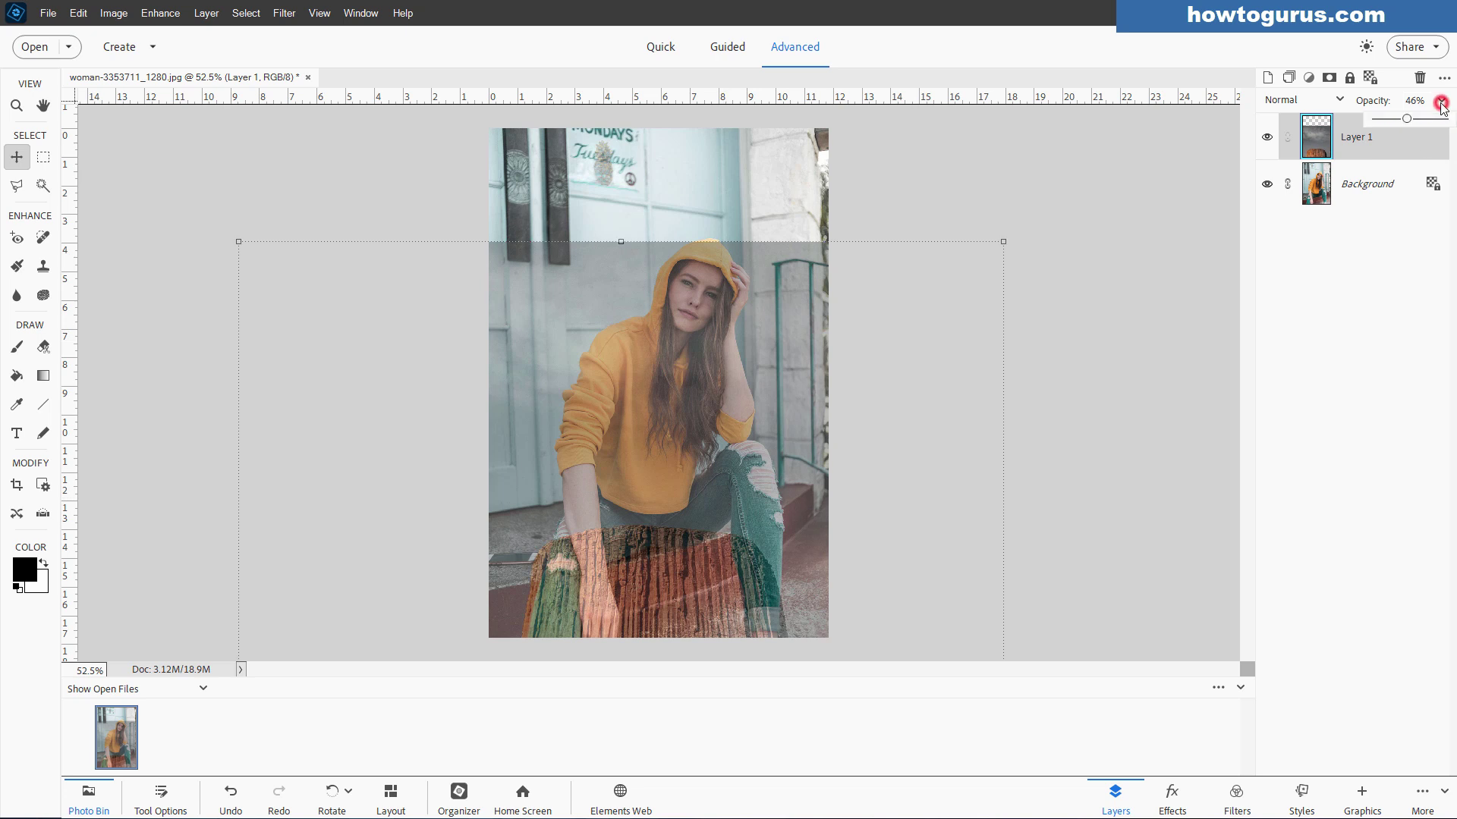
{"action": "left_click_drag", "start_coordinate": [1405, 120], "coordinate": [1448, 119]}
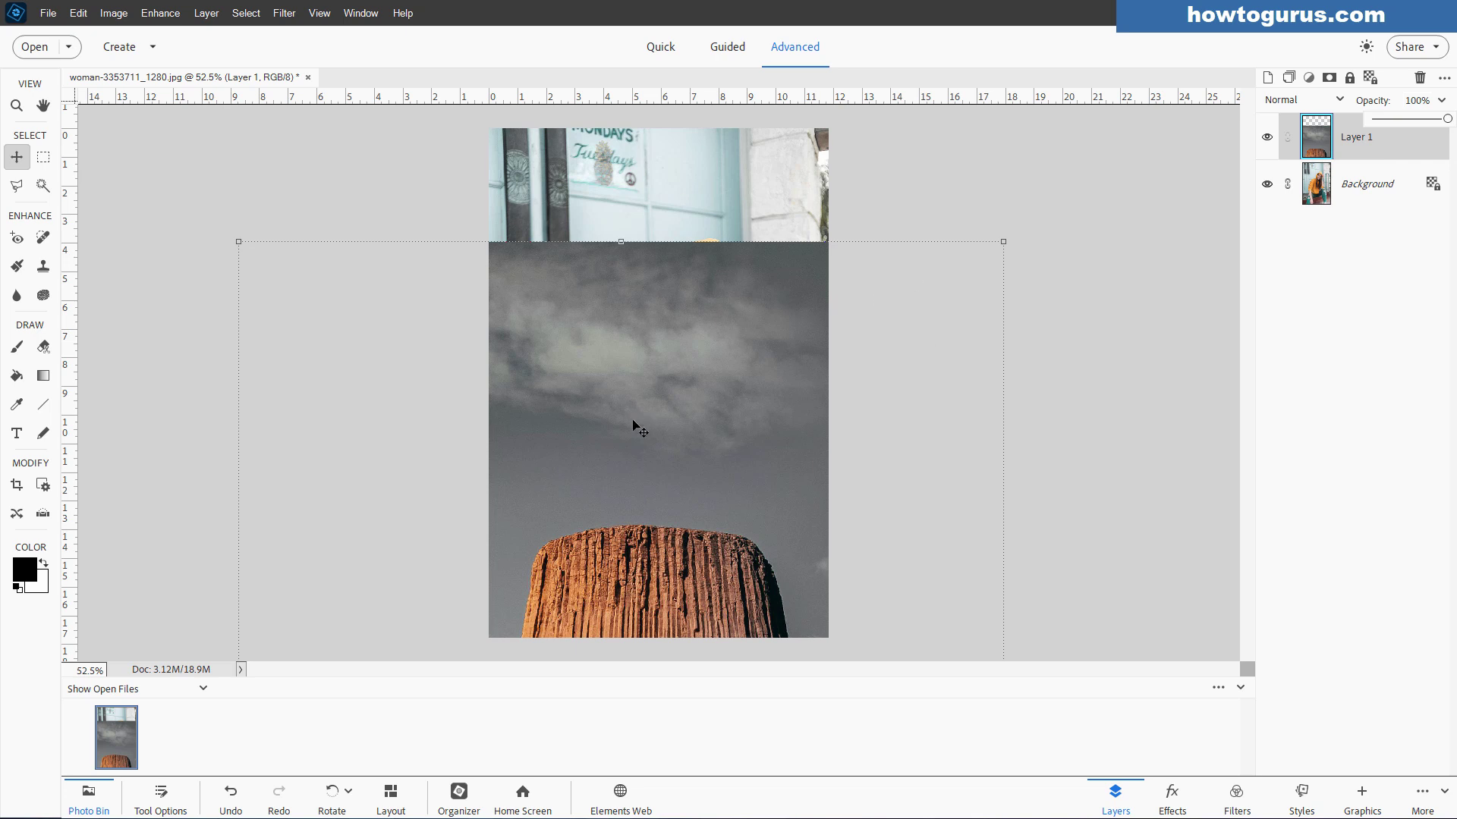
Select the cloudy sky band, stretch it up to the canvas top, then deselect.
{"action": "left_click", "coordinate": [44, 162]}
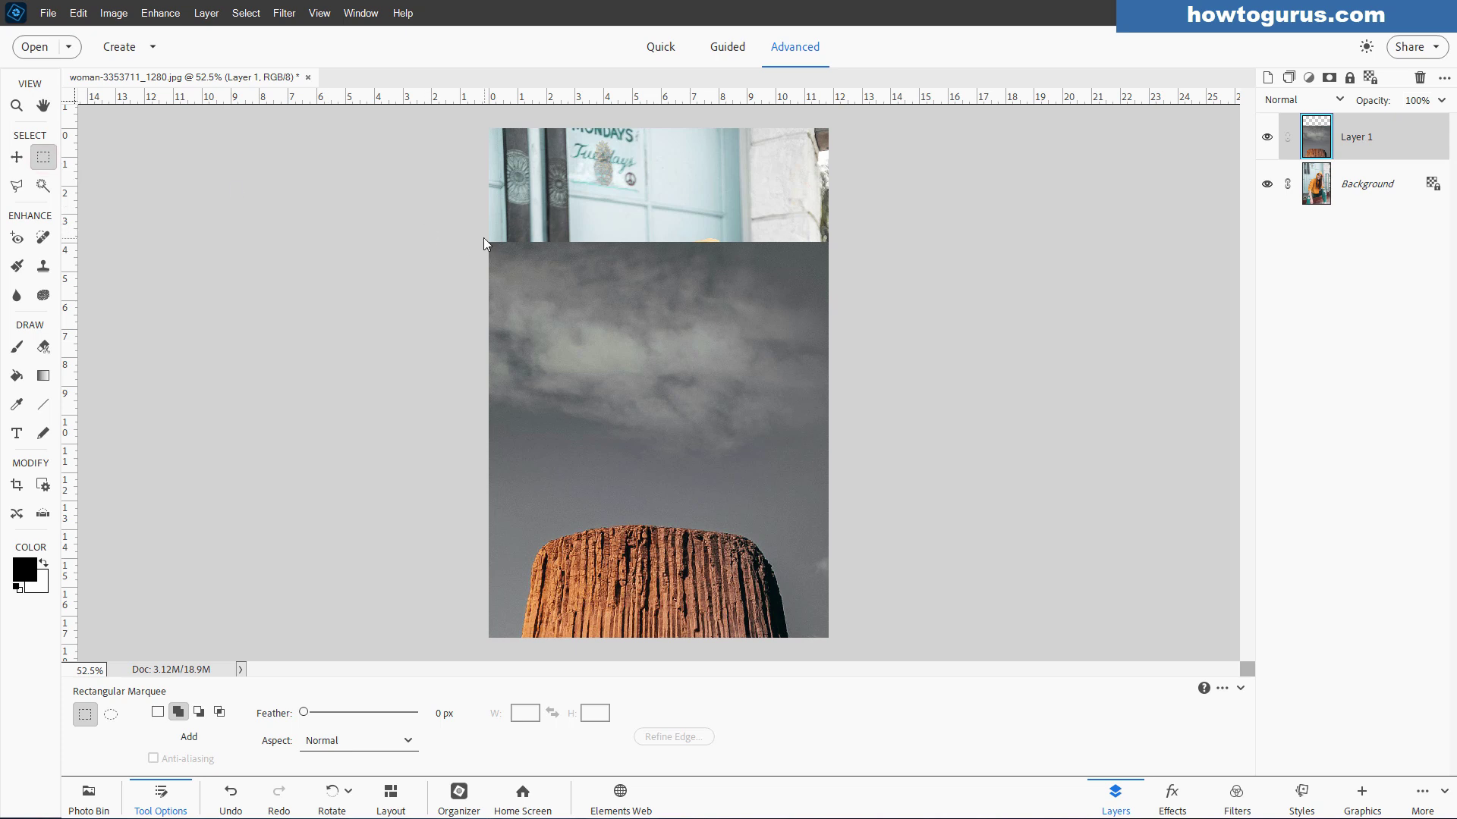
{"action": "left_click_drag", "start_coordinate": [487, 238], "coordinate": [832, 517]}
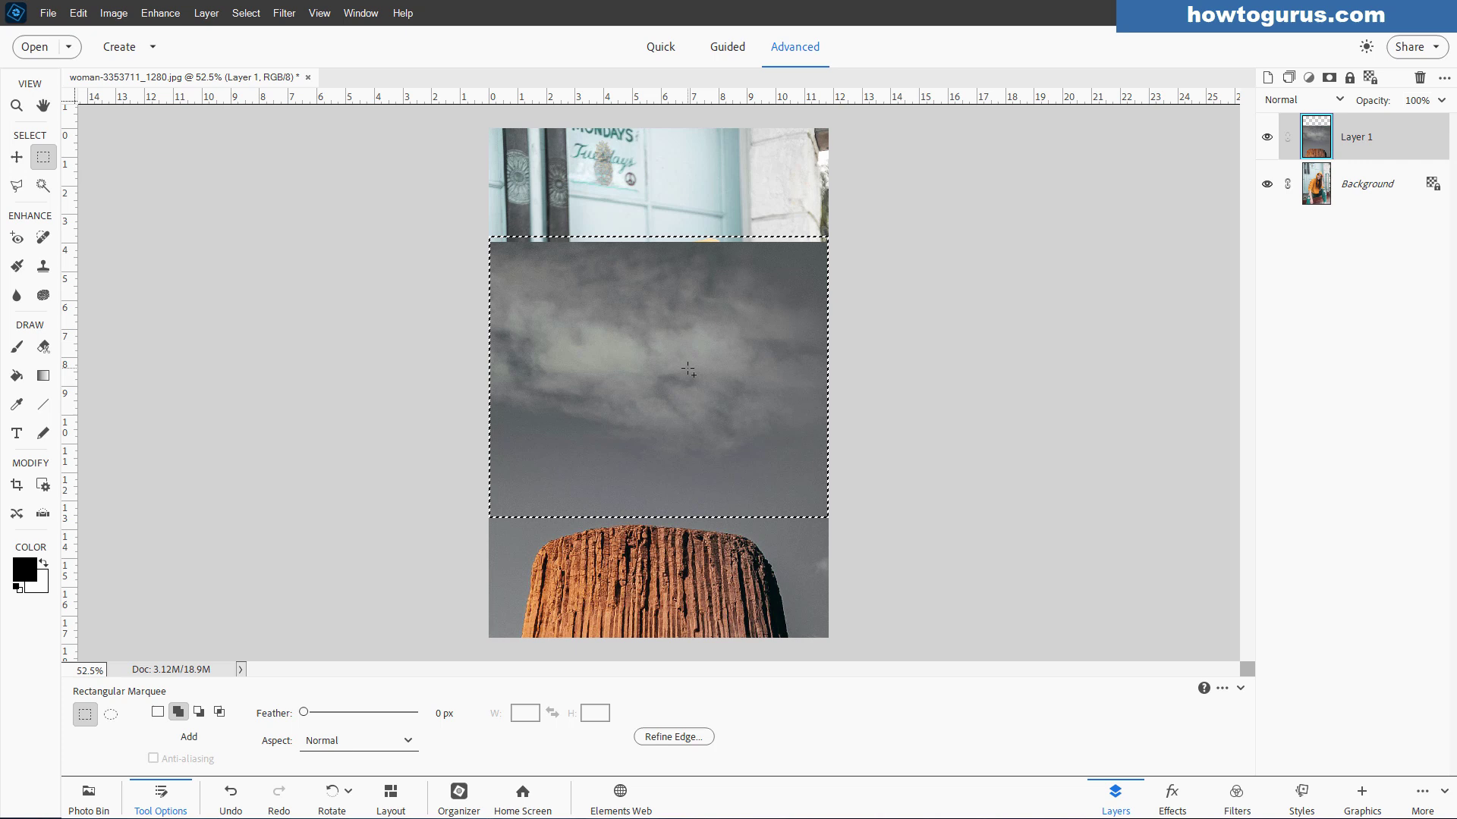
{"action": "key", "text": "ctrl+t"}
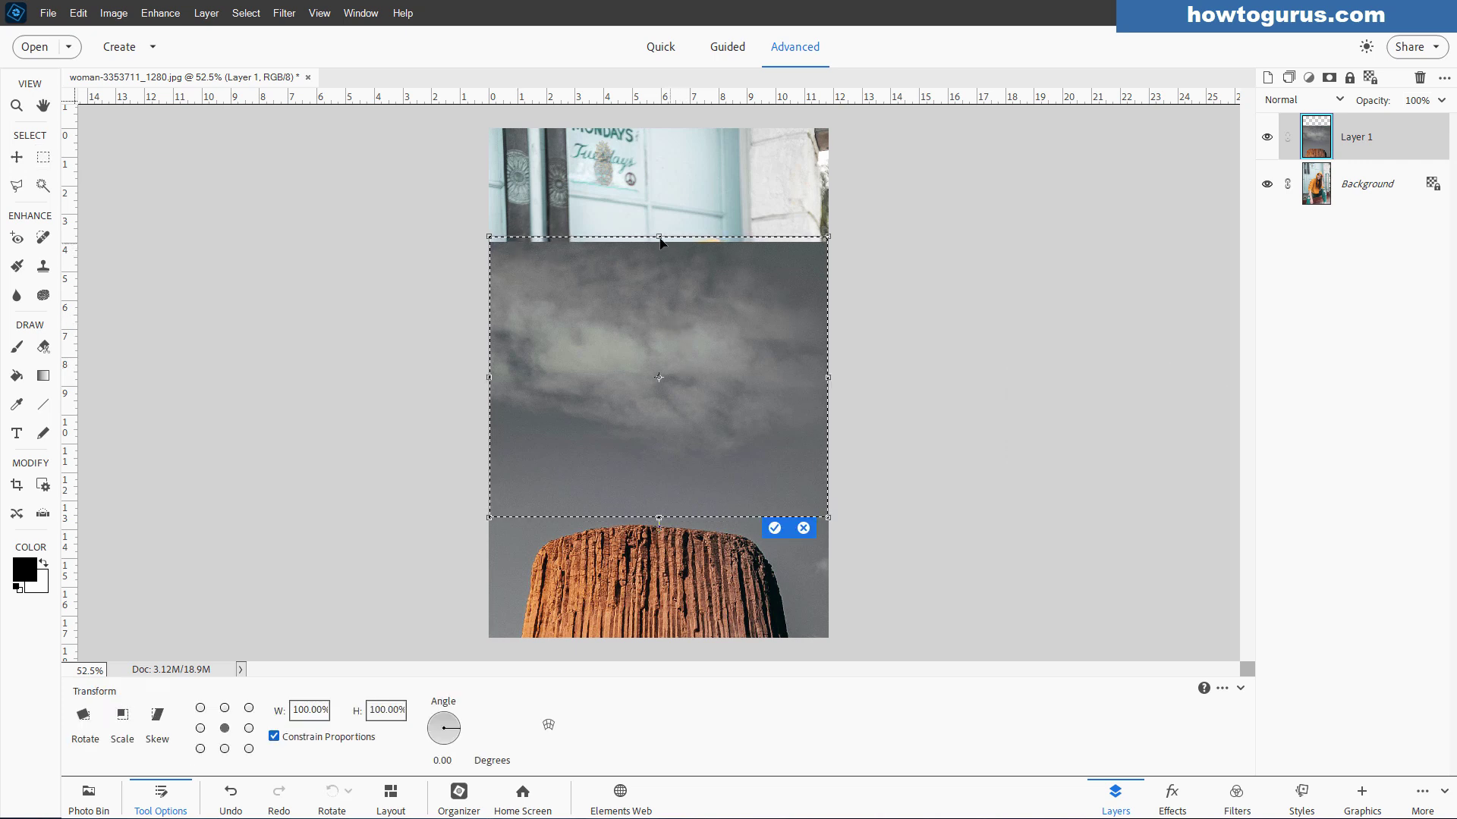
{"action": "left_click_drag", "start_coordinate": [660, 238], "coordinate": [659, 118]}
{"action": "left_click", "coordinate": [774, 528]}
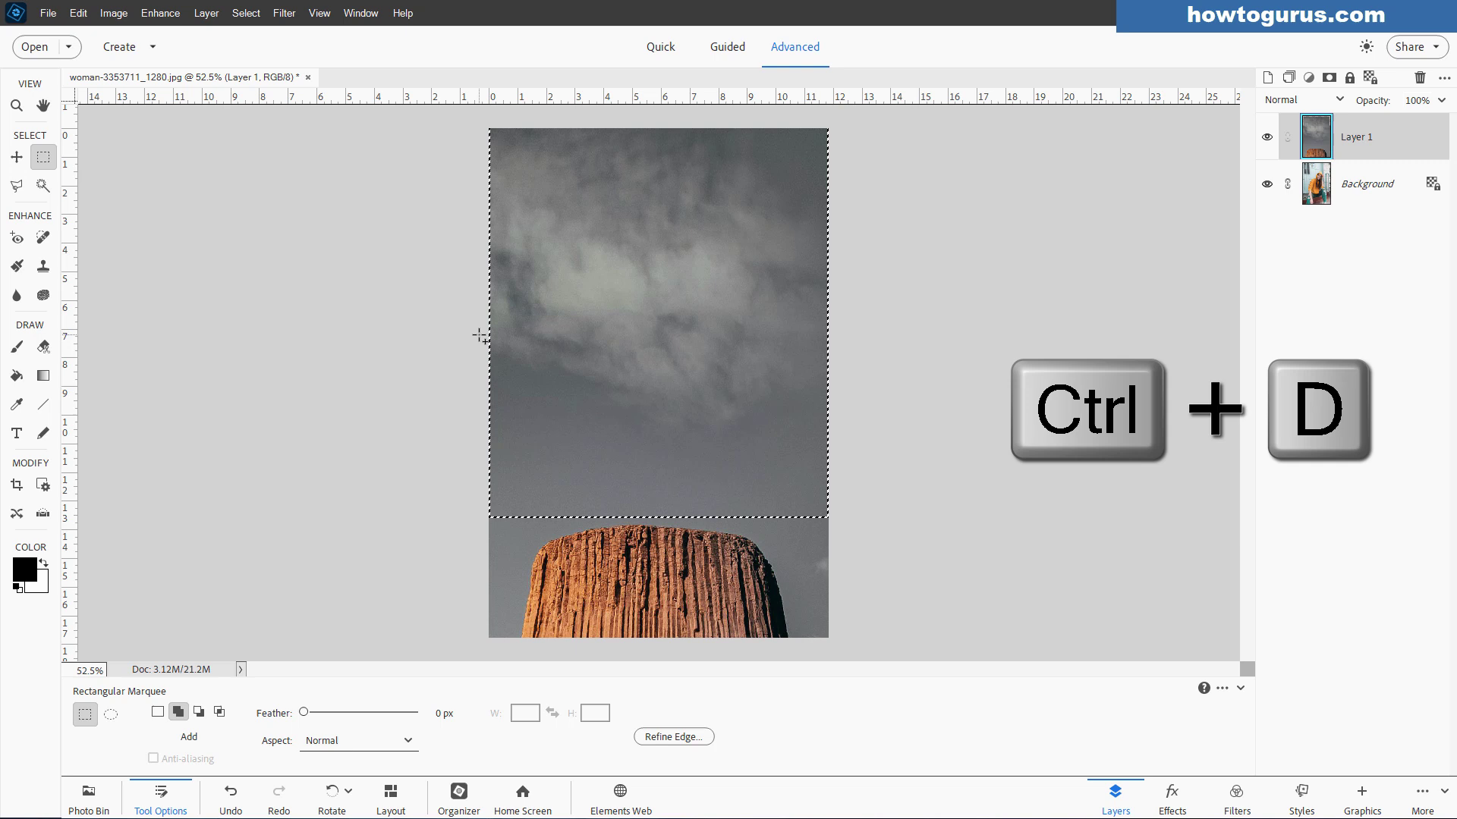
{"action": "key", "text": "ctrl+d"}
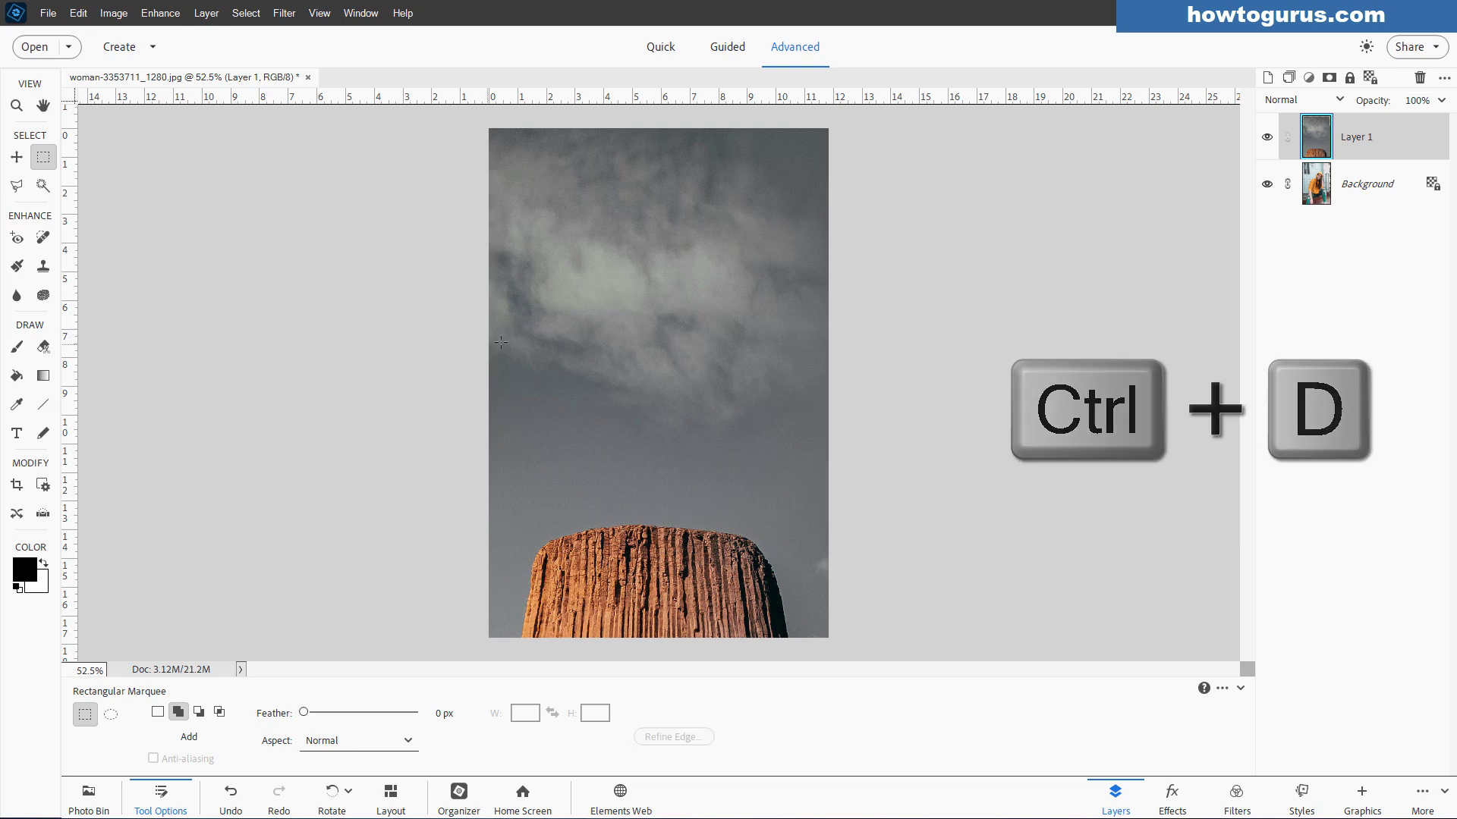
Duplicate the Background layer as Background copy and move it above Layer 1.
{"action": "left_click", "coordinate": [1341, 195]}
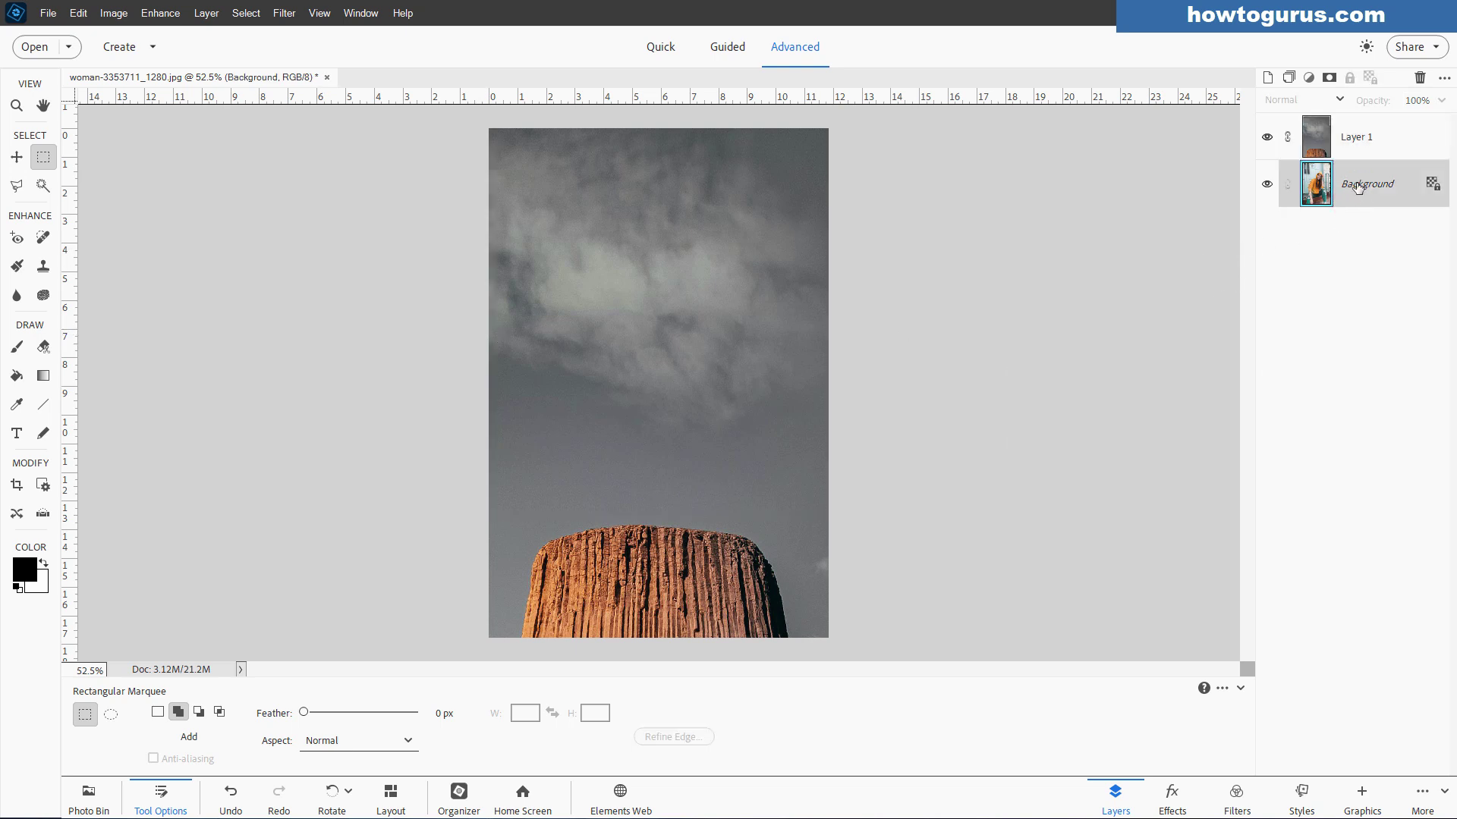
{"action": "right_click", "coordinate": [1358, 187]}
{"action": "left_click", "coordinate": [1349, 226]}
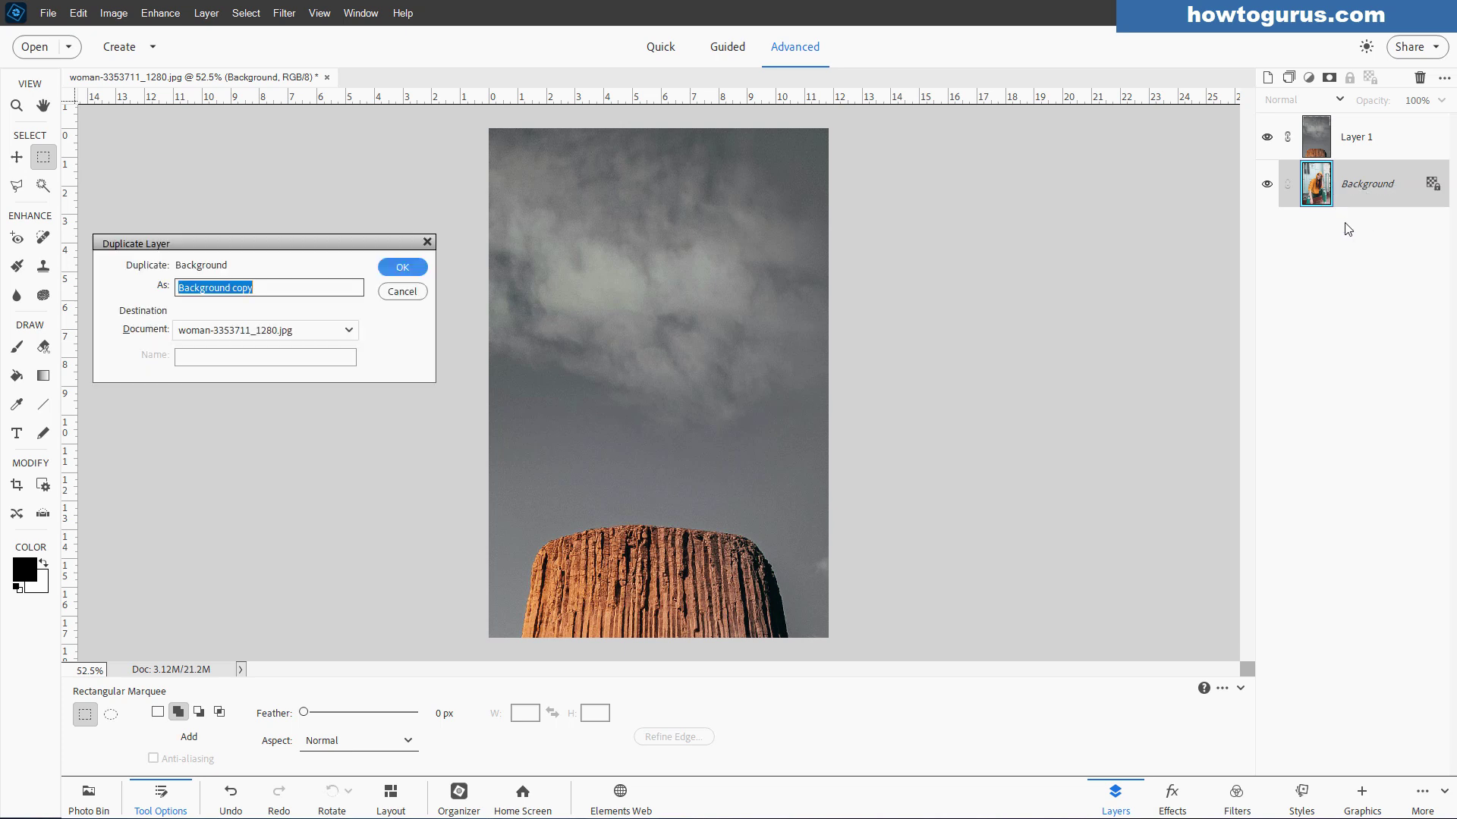
{"action": "left_click", "coordinate": [402, 269]}
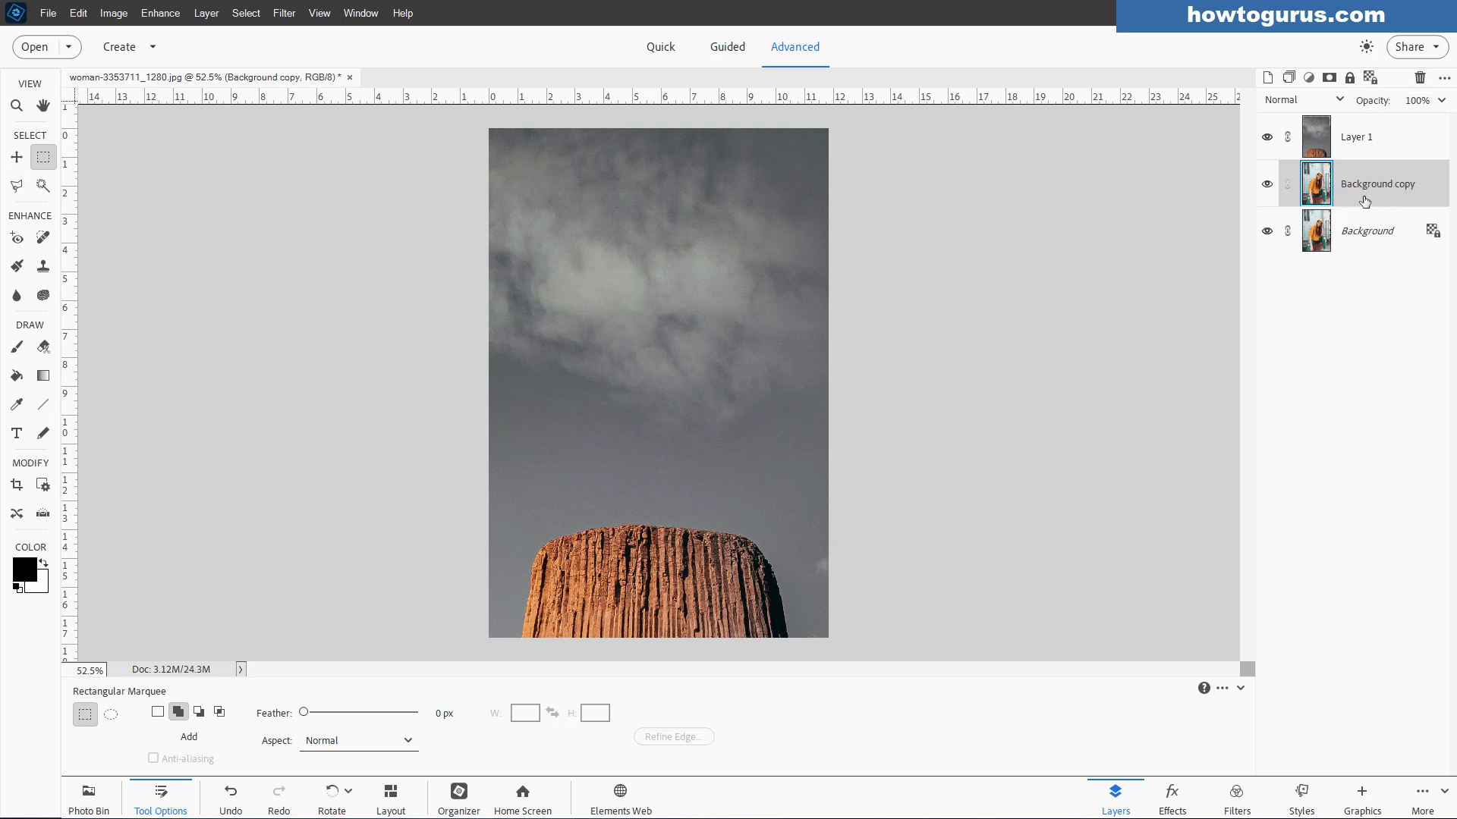
{"action": "left_click_drag", "start_coordinate": [1362, 199], "coordinate": [1365, 135]}
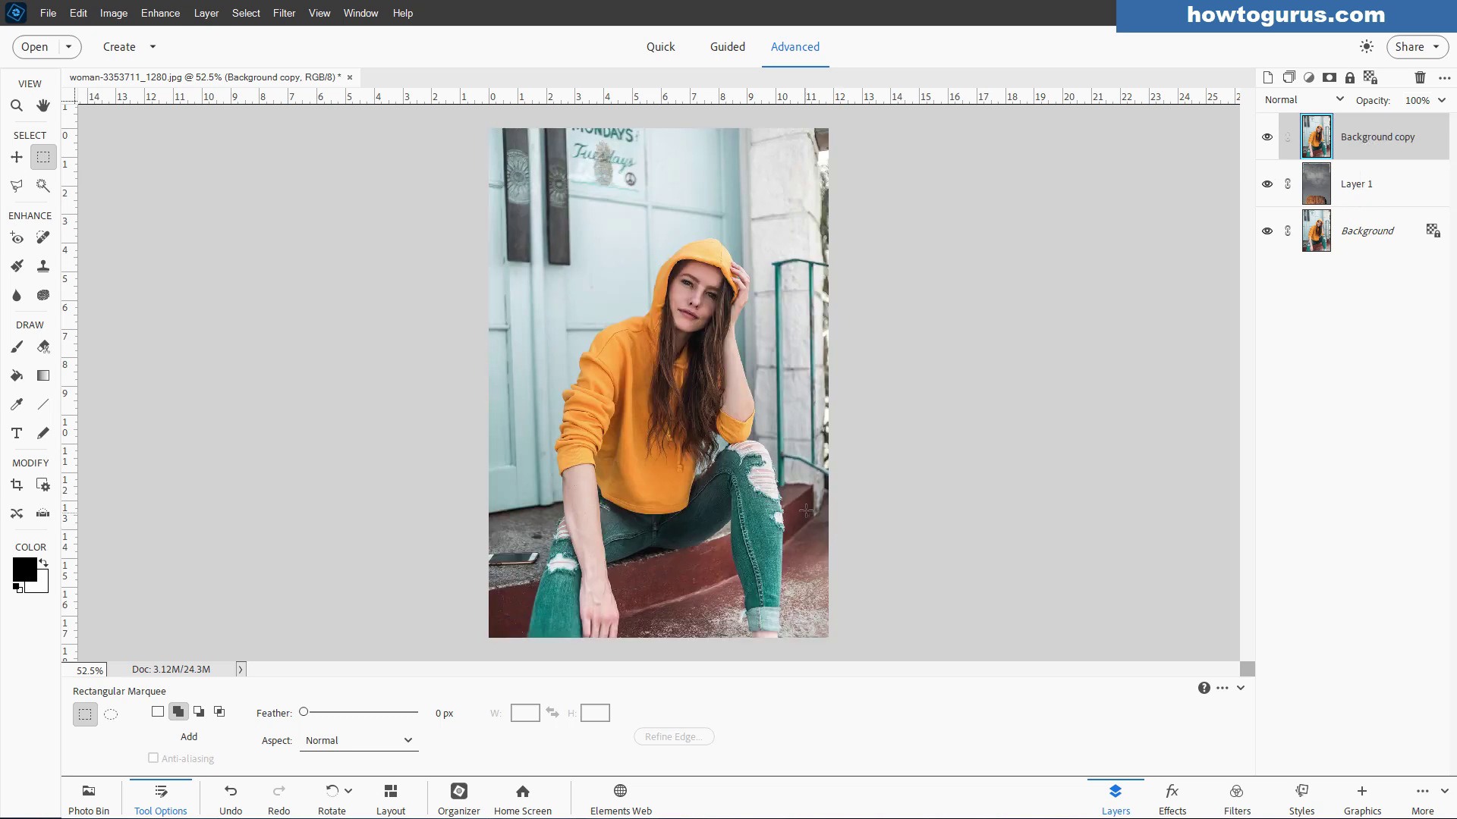
Automatically select the woman with Select Subject.
{"action": "left_click", "coordinate": [16, 157]}
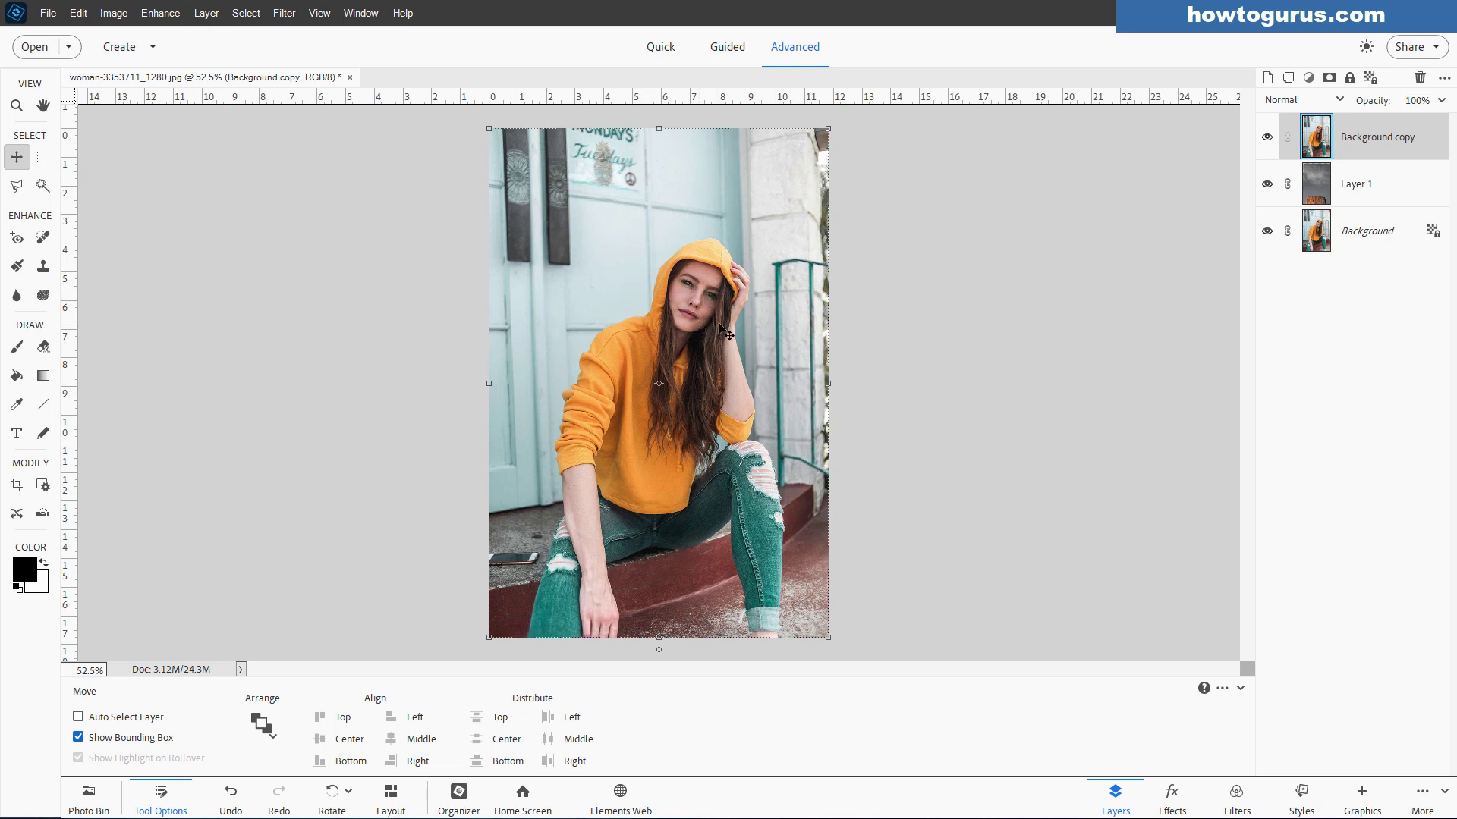
{"action": "left_click", "coordinate": [243, 13]}
{"action": "left_click", "coordinate": [275, 171]}
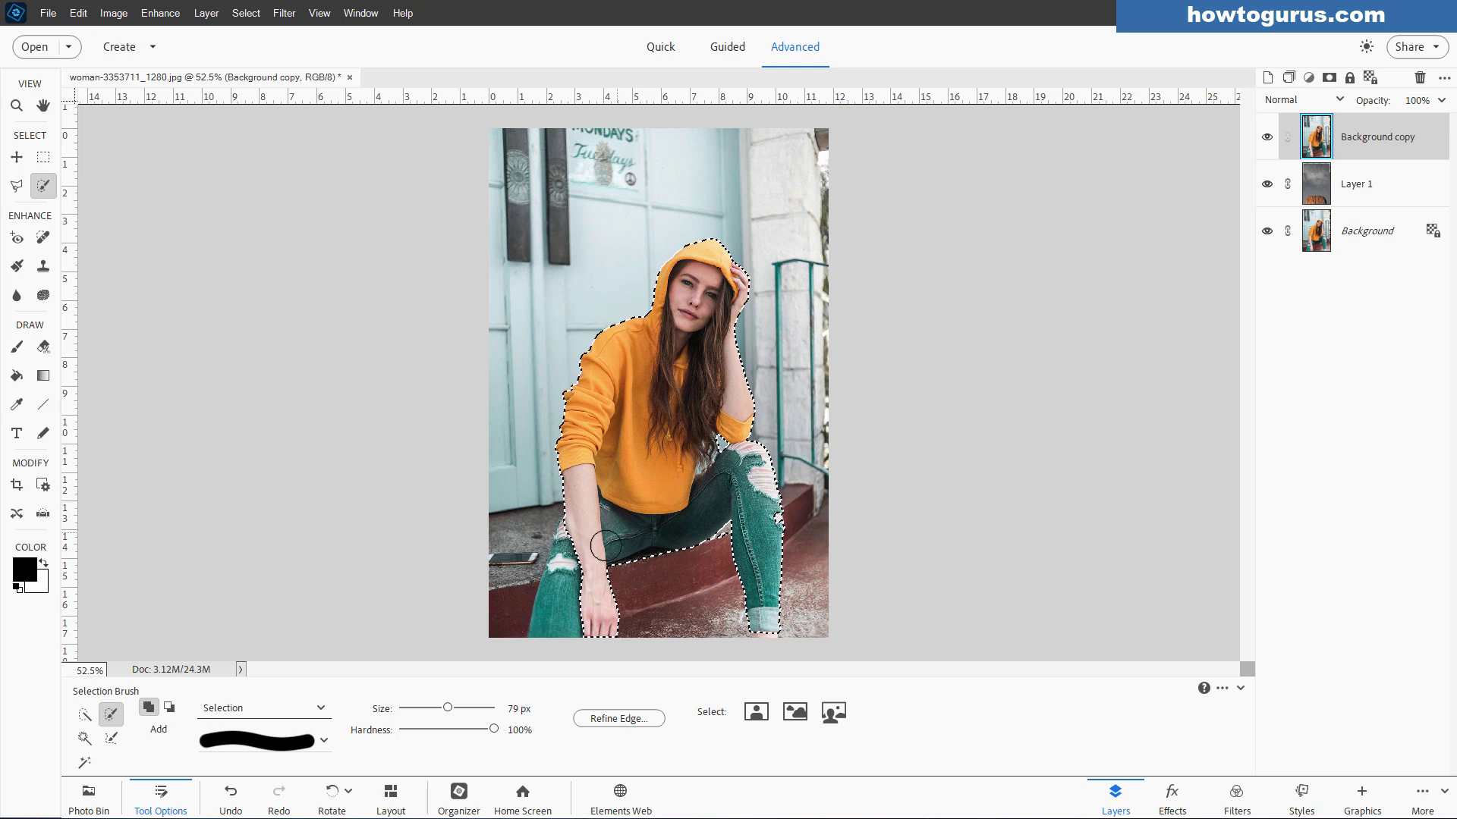
Switch the Selection Brush view from Mask overlay to Selection outline.
{"action": "left_click", "coordinate": [321, 708]}
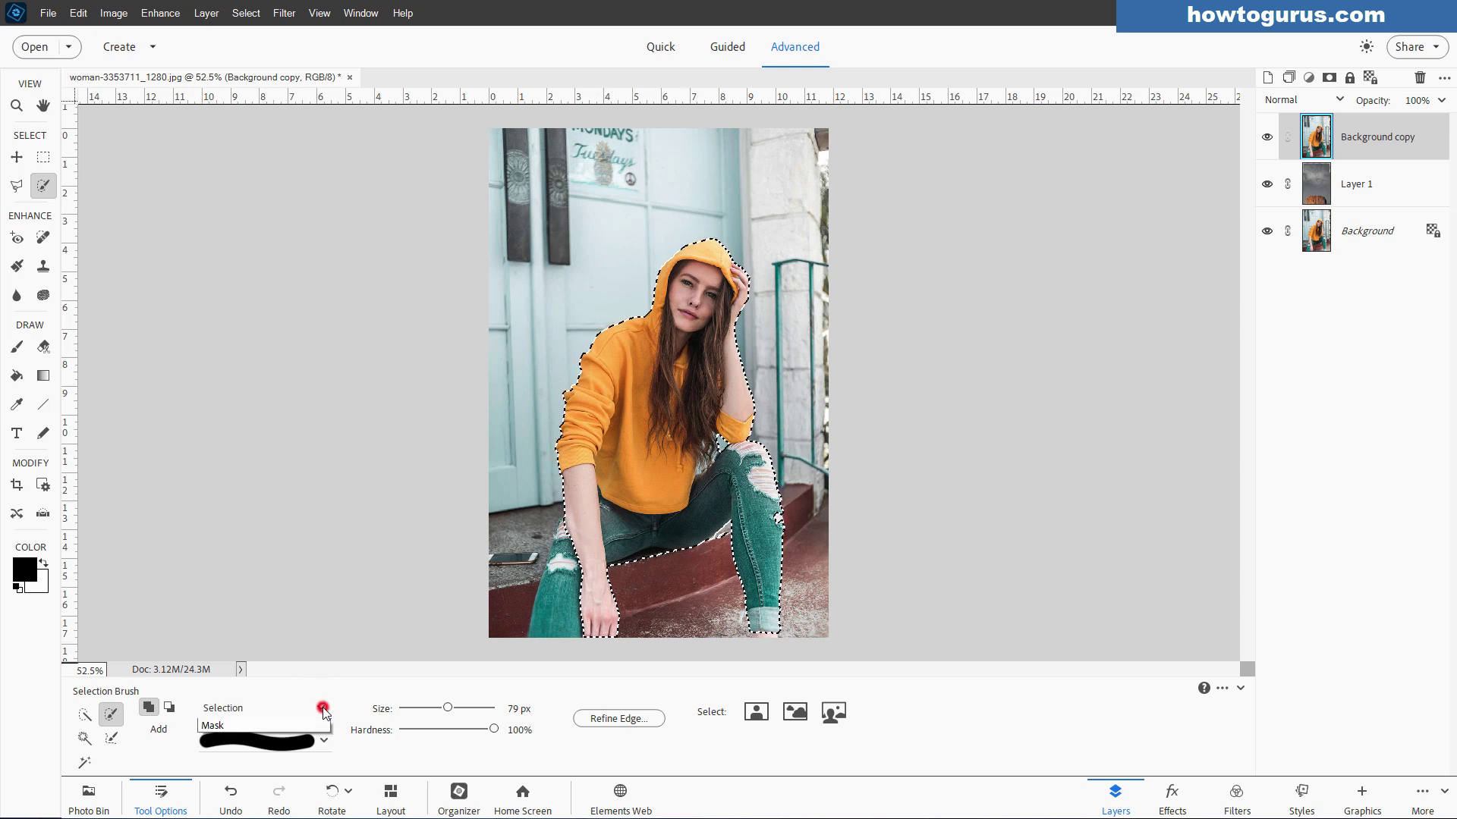
{"action": "left_click", "coordinate": [244, 742]}
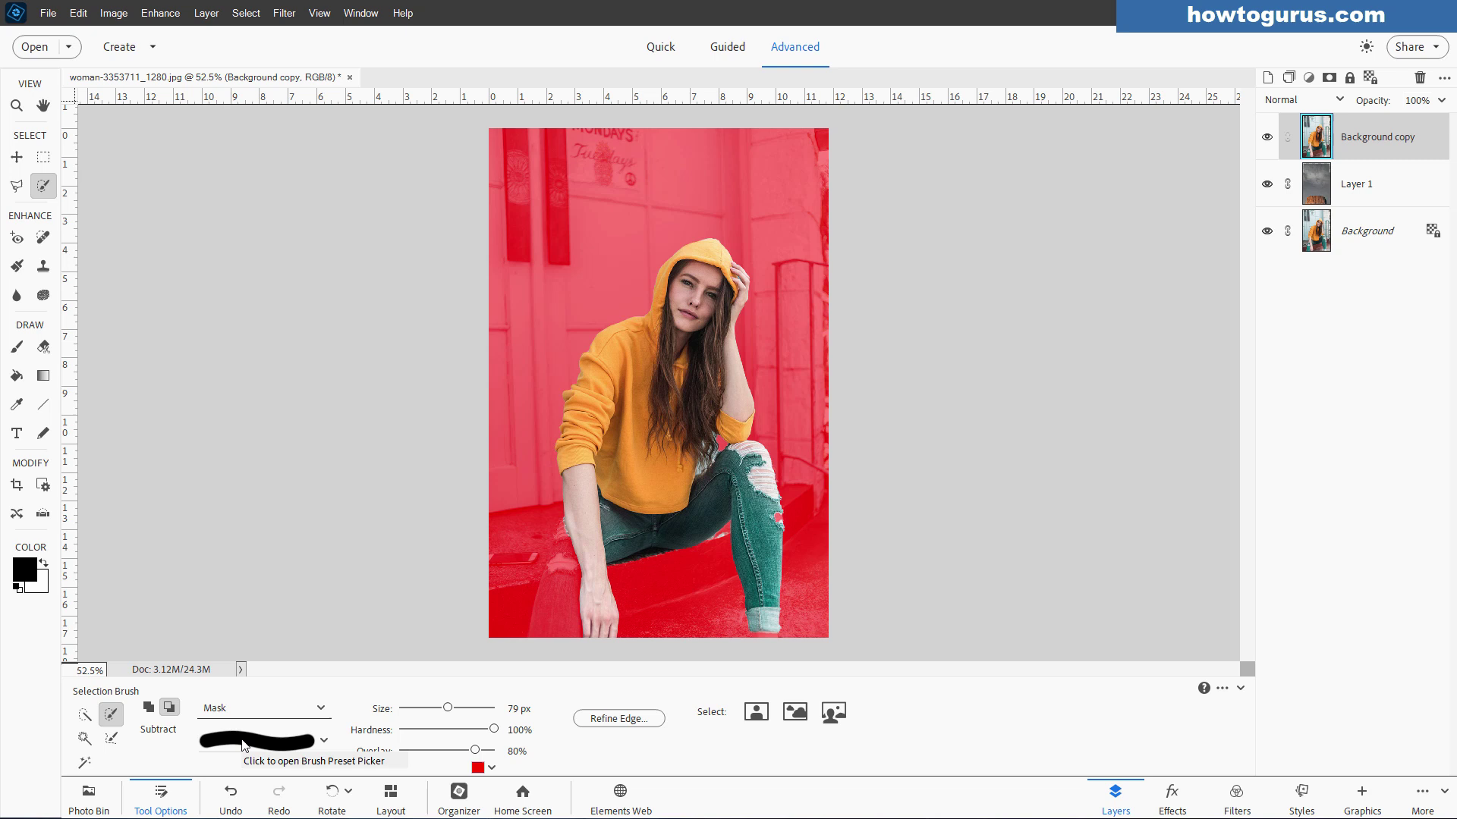
{"action": "left_click", "coordinate": [320, 708]}
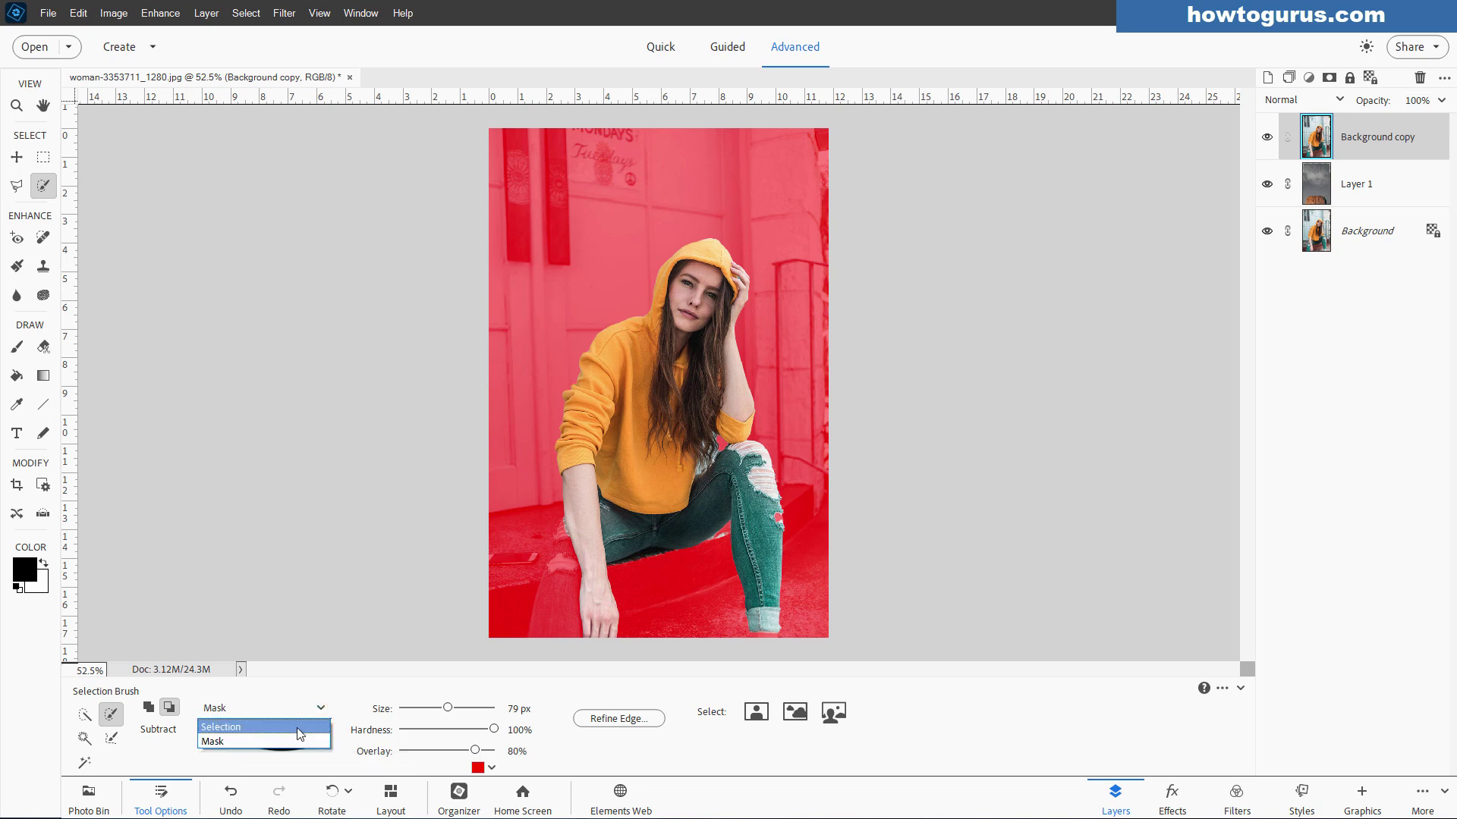
{"action": "left_click", "coordinate": [315, 723]}
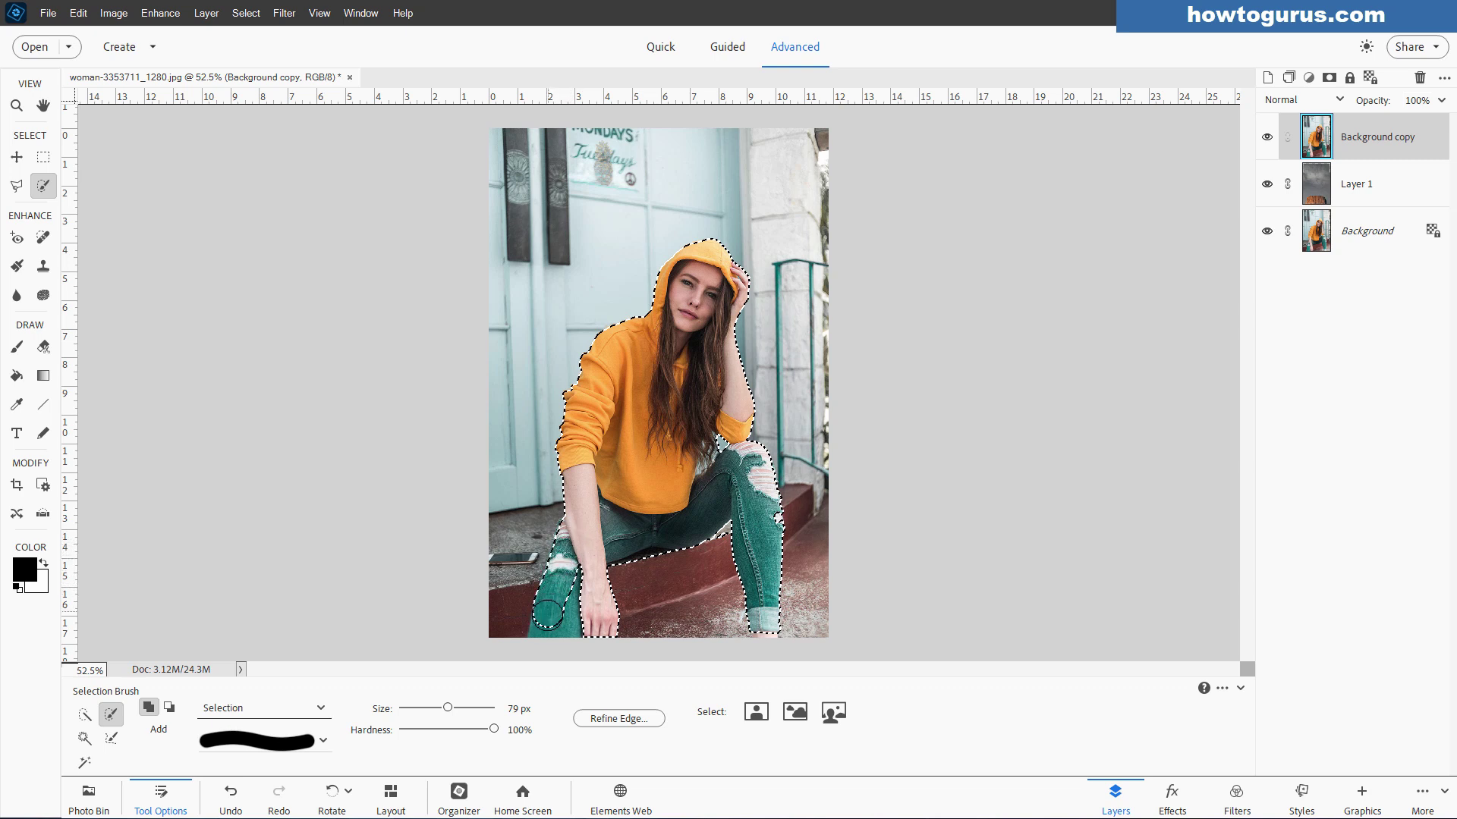
Brush both lower legs and the knee-arm edge into the woman's selection.
{"action": "left_click_drag", "start_coordinate": [544, 625], "coordinate": [561, 636]}
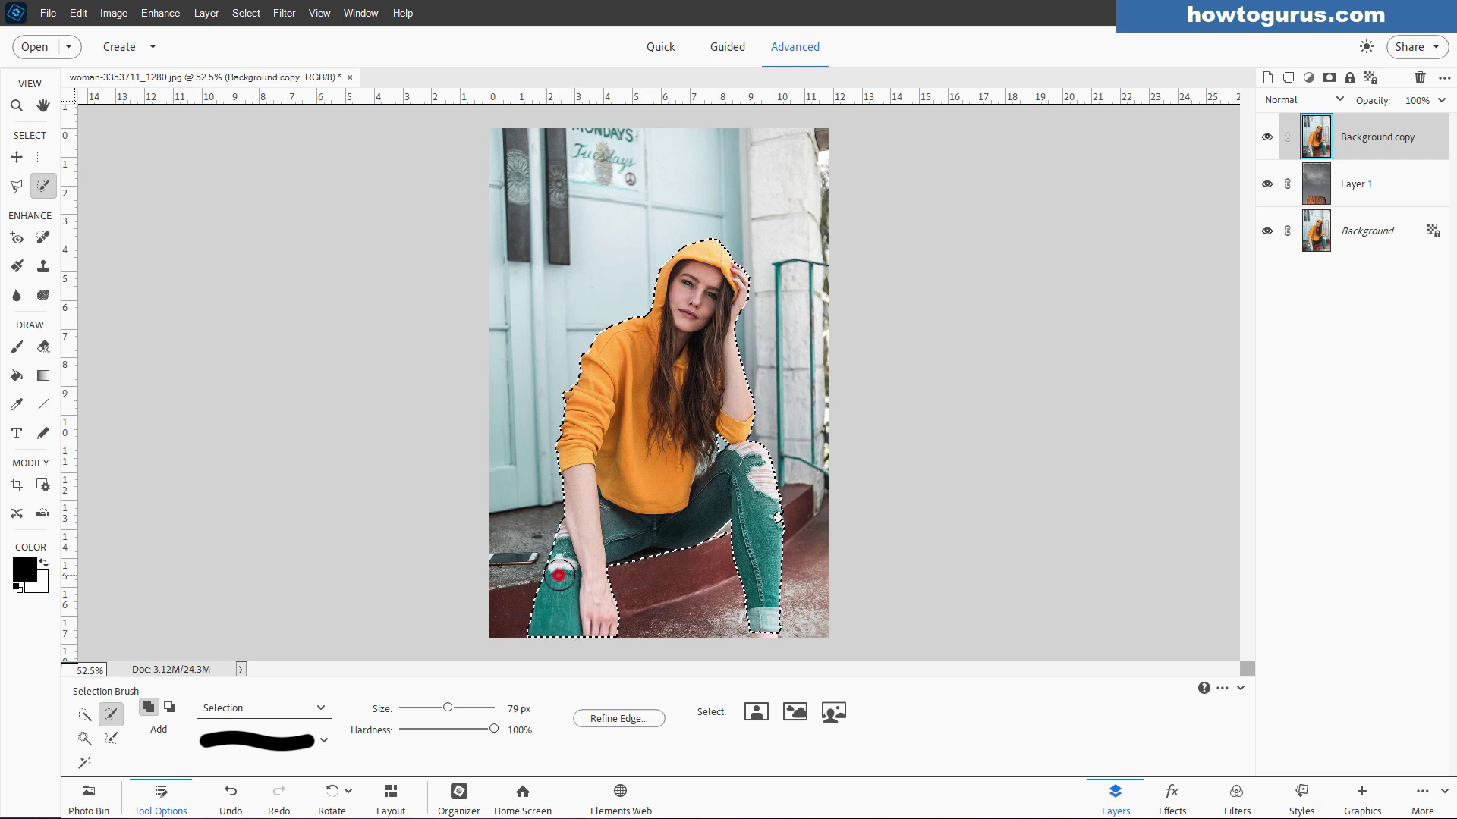
{"action": "left_click_drag", "start_coordinate": [568, 567], "coordinate": [584, 535]}
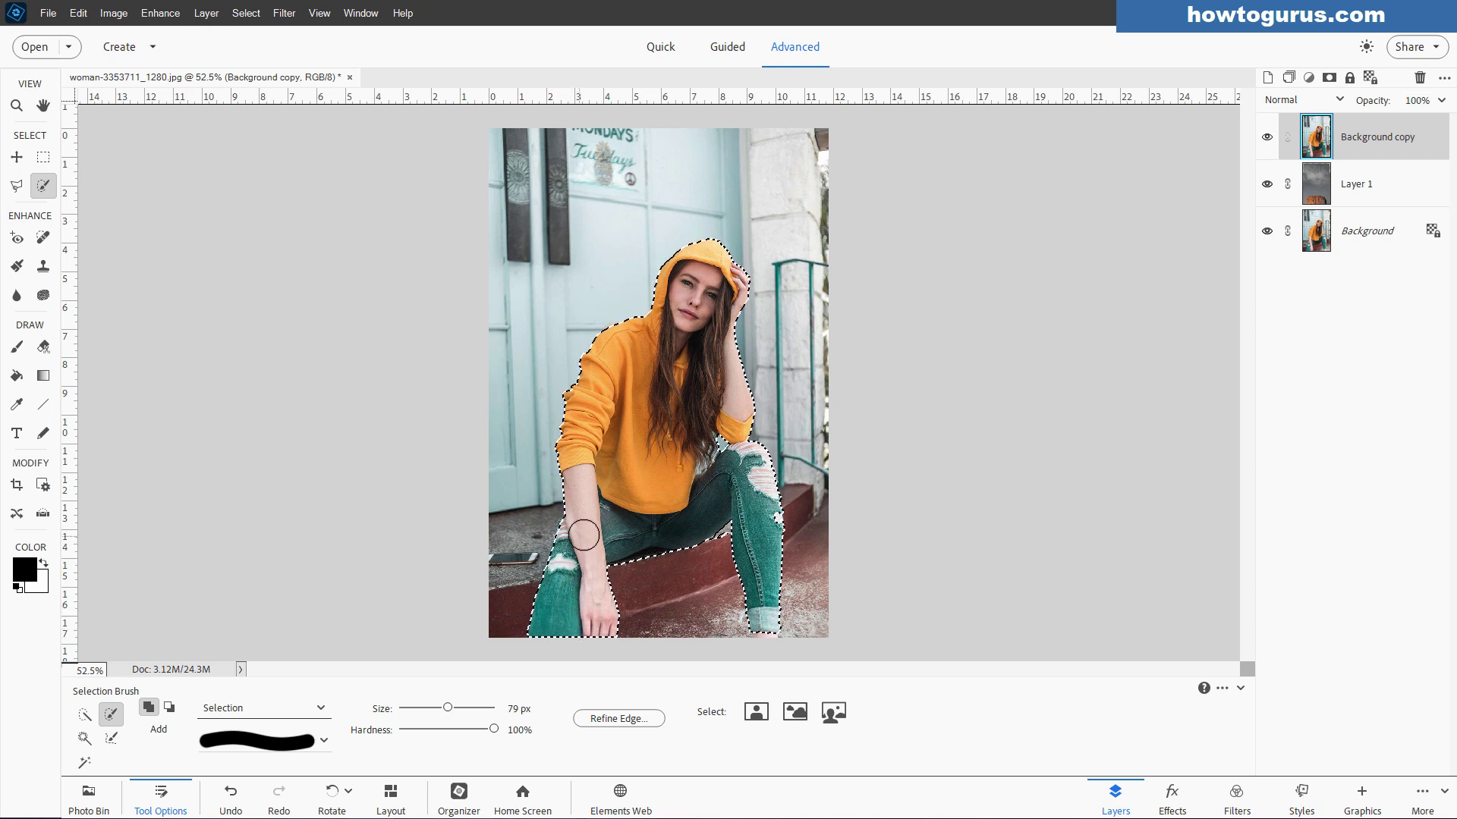
{"action": "left_click", "coordinate": [768, 518]}
{"action": "mouse_move", "coordinate": [768, 558]}
{"action": "left_mouse_down"}
{"action": "mouse_move", "coordinate": [762, 527]}
{"action": "mouse_move", "coordinate": [766, 637]}
{"action": "left_mouse_up"}
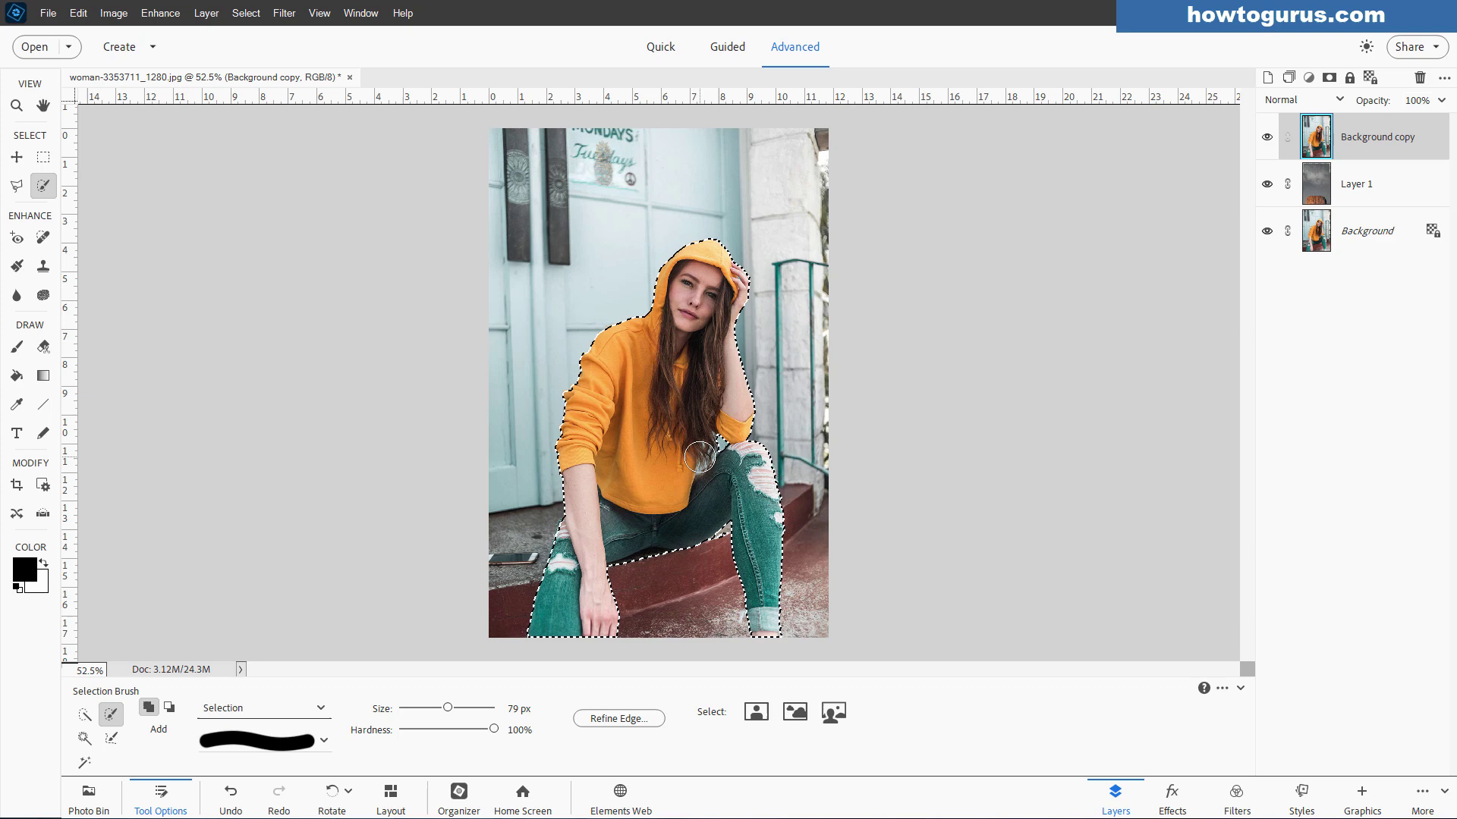
Zoom to about 219% on the arm-knee gap, then return to the Selection Brush.
{"action": "left_click", "coordinate": [16, 158]}
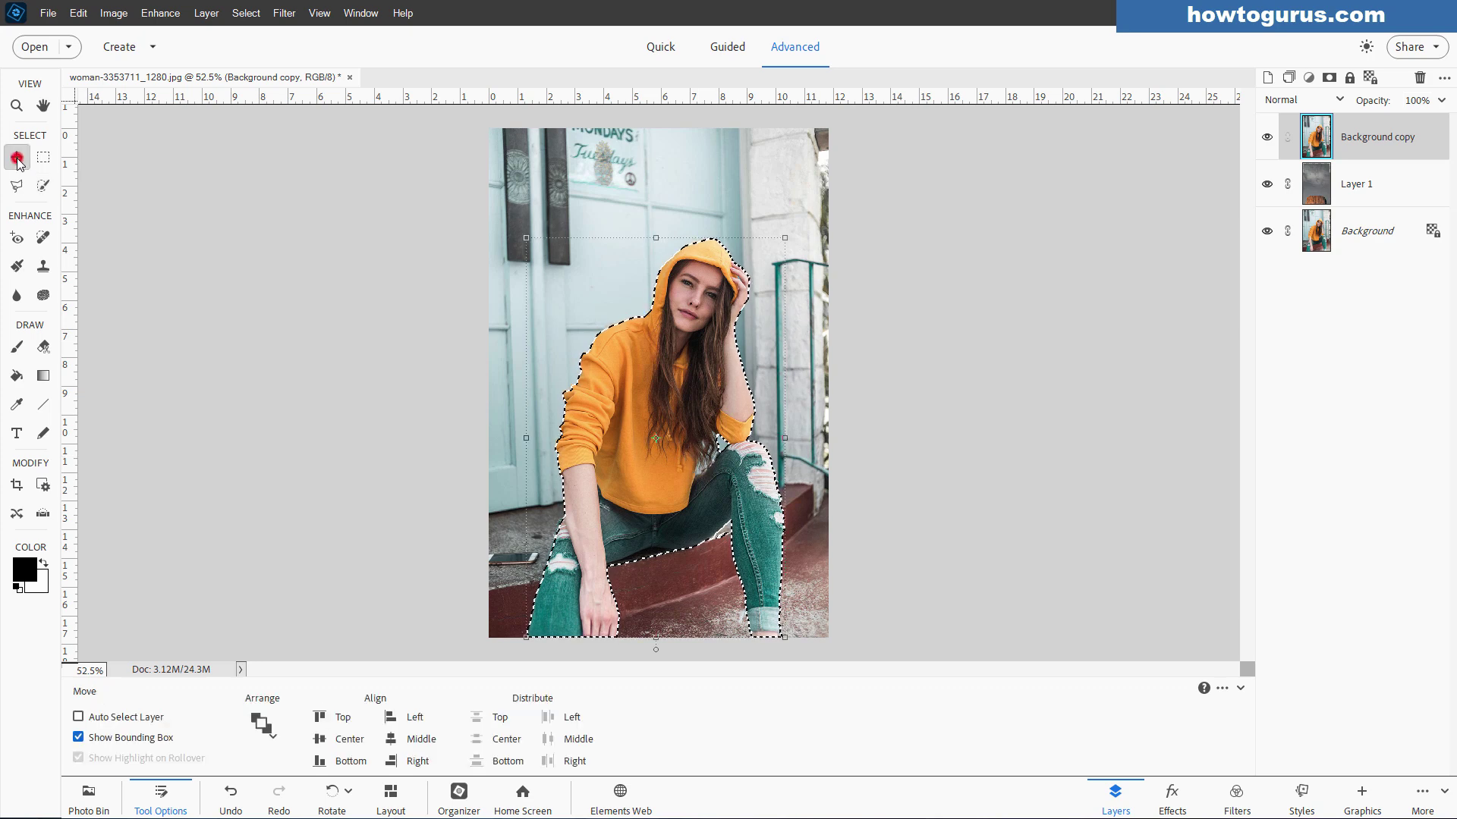
{"action": "scroll", "coordinate": [855, 432], "scroll_direction": "up", "scroll_amount": 5}
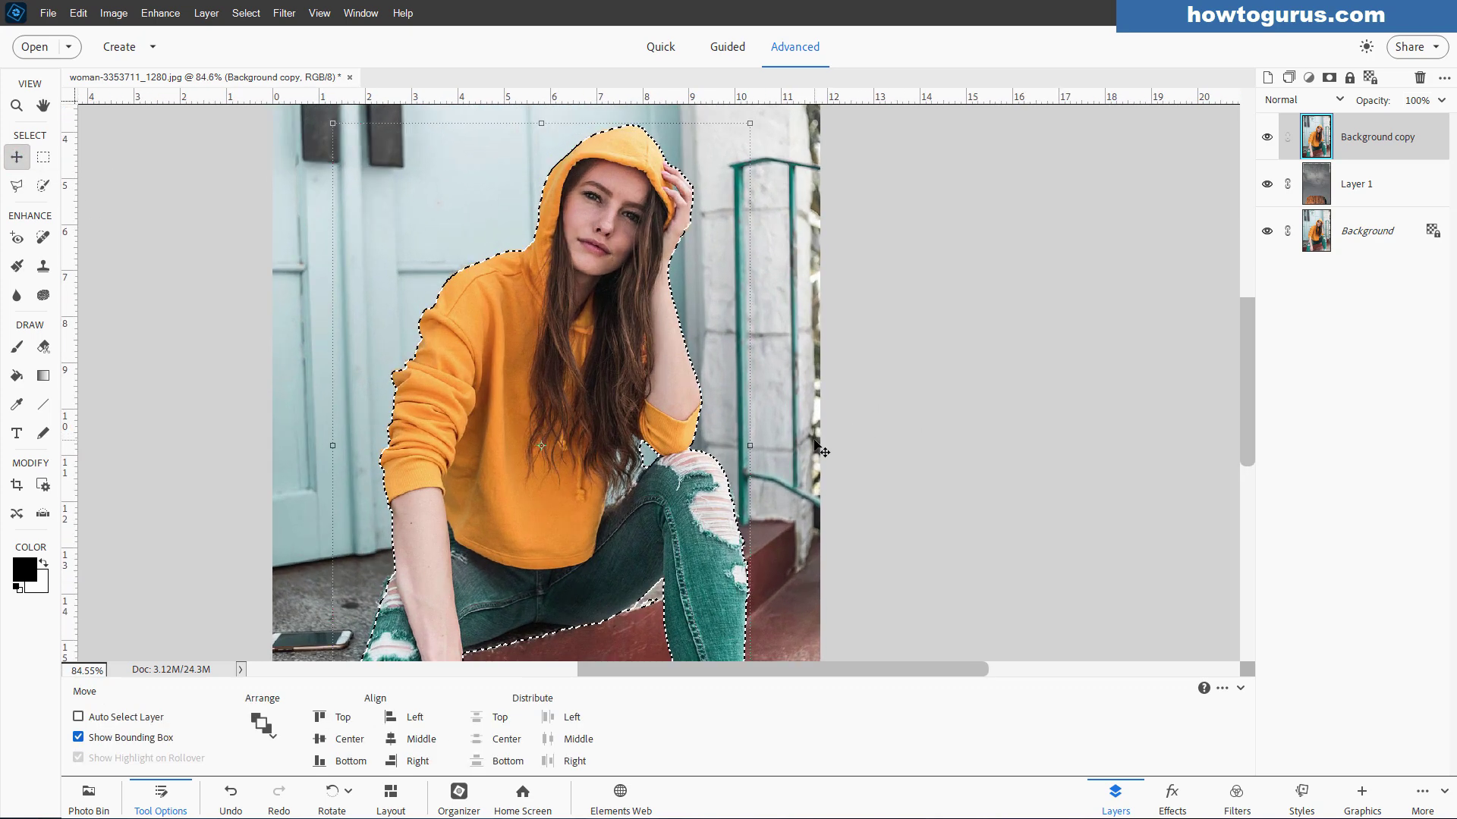
{"action": "scroll", "coordinate": [641, 479], "scroll_direction": "up", "scroll_amount": 5}
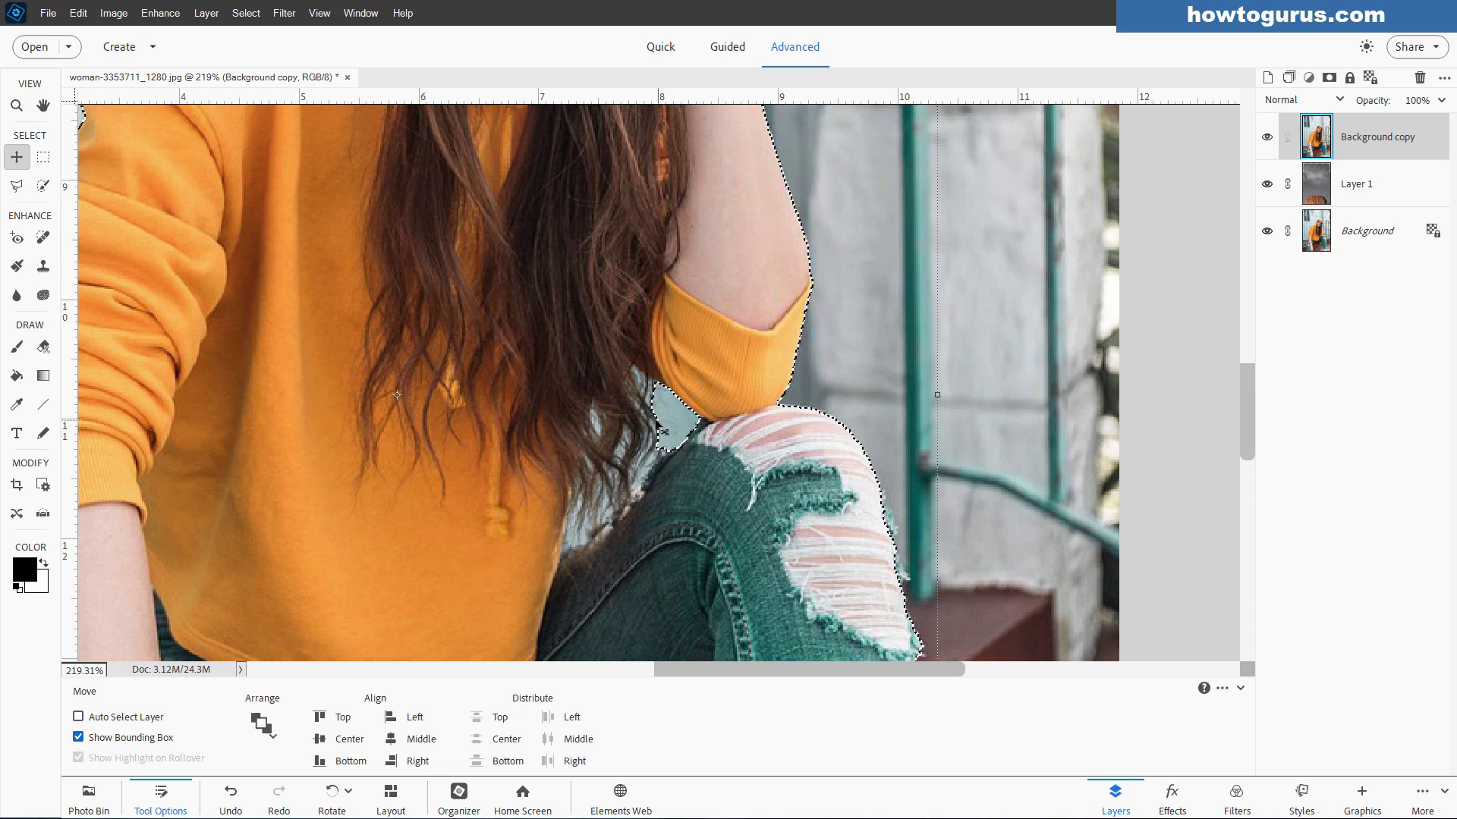
{"action": "left_click", "coordinate": [43, 185]}
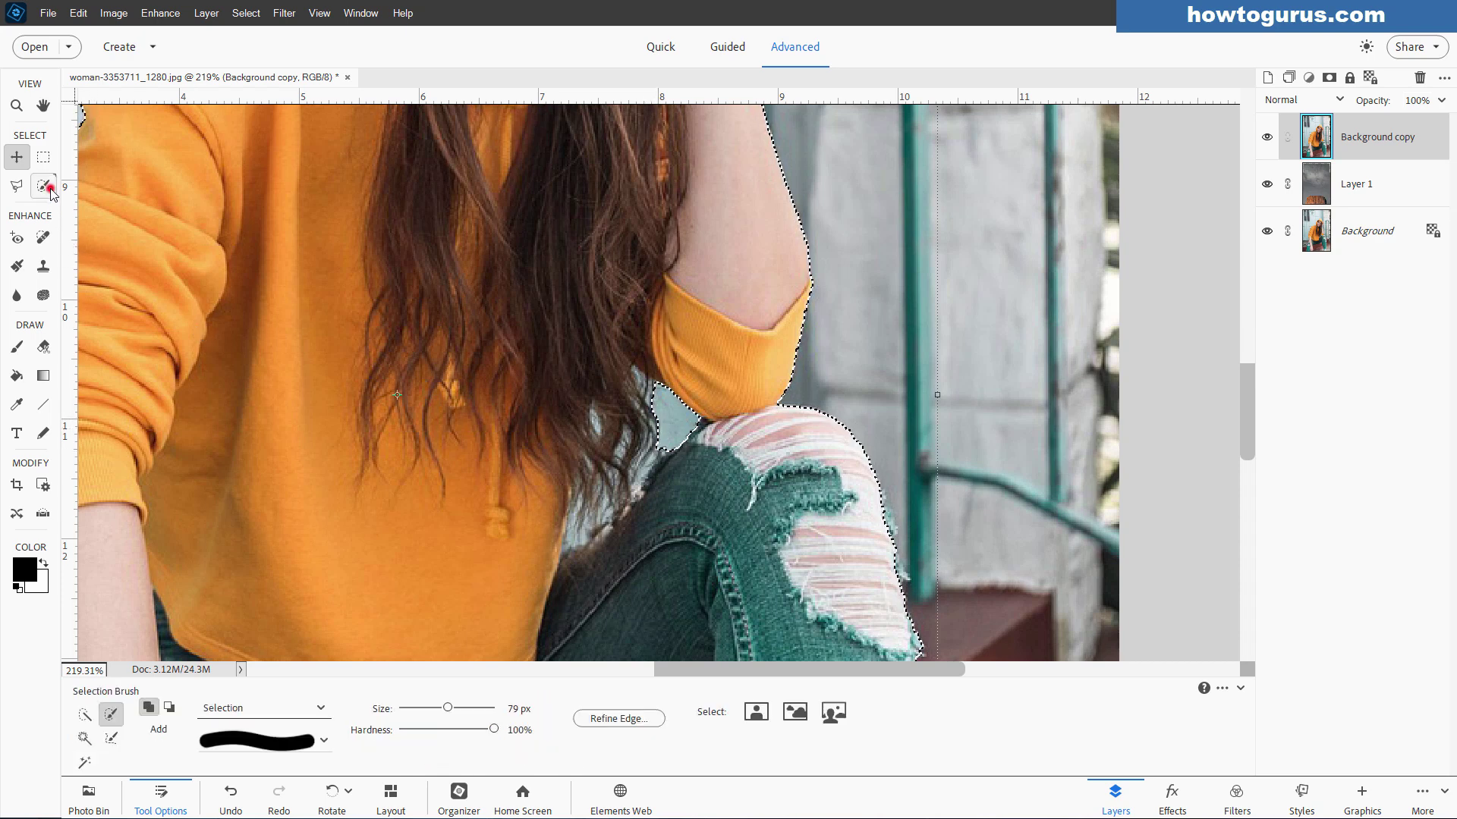
Refine the hair edge between arm and knee with a smaller Refine Edge brush, apply, and zoom out.
{"action": "left_click", "coordinate": [603, 718]}
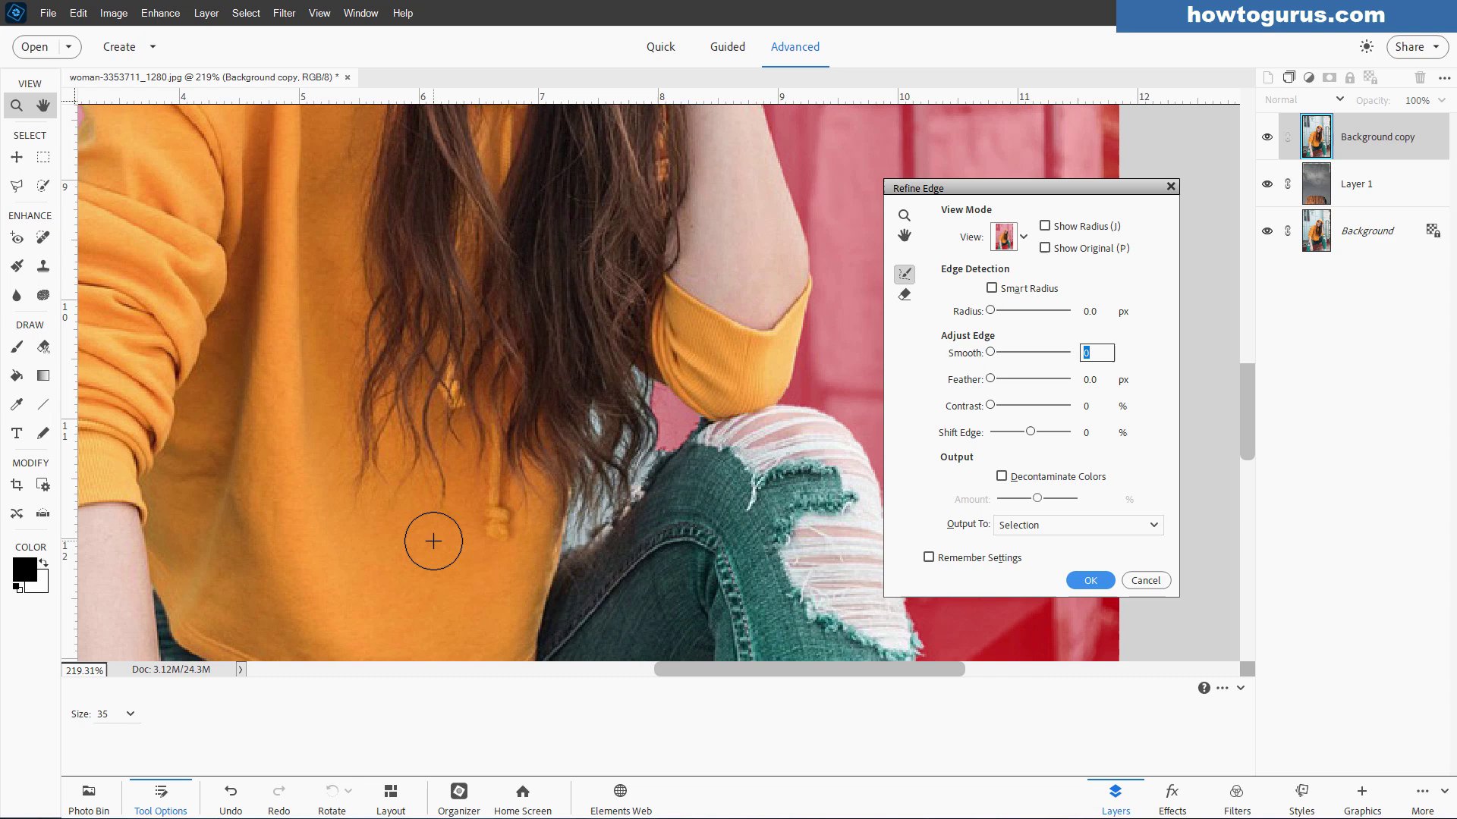
{"action": "left_click", "coordinate": [131, 714]}
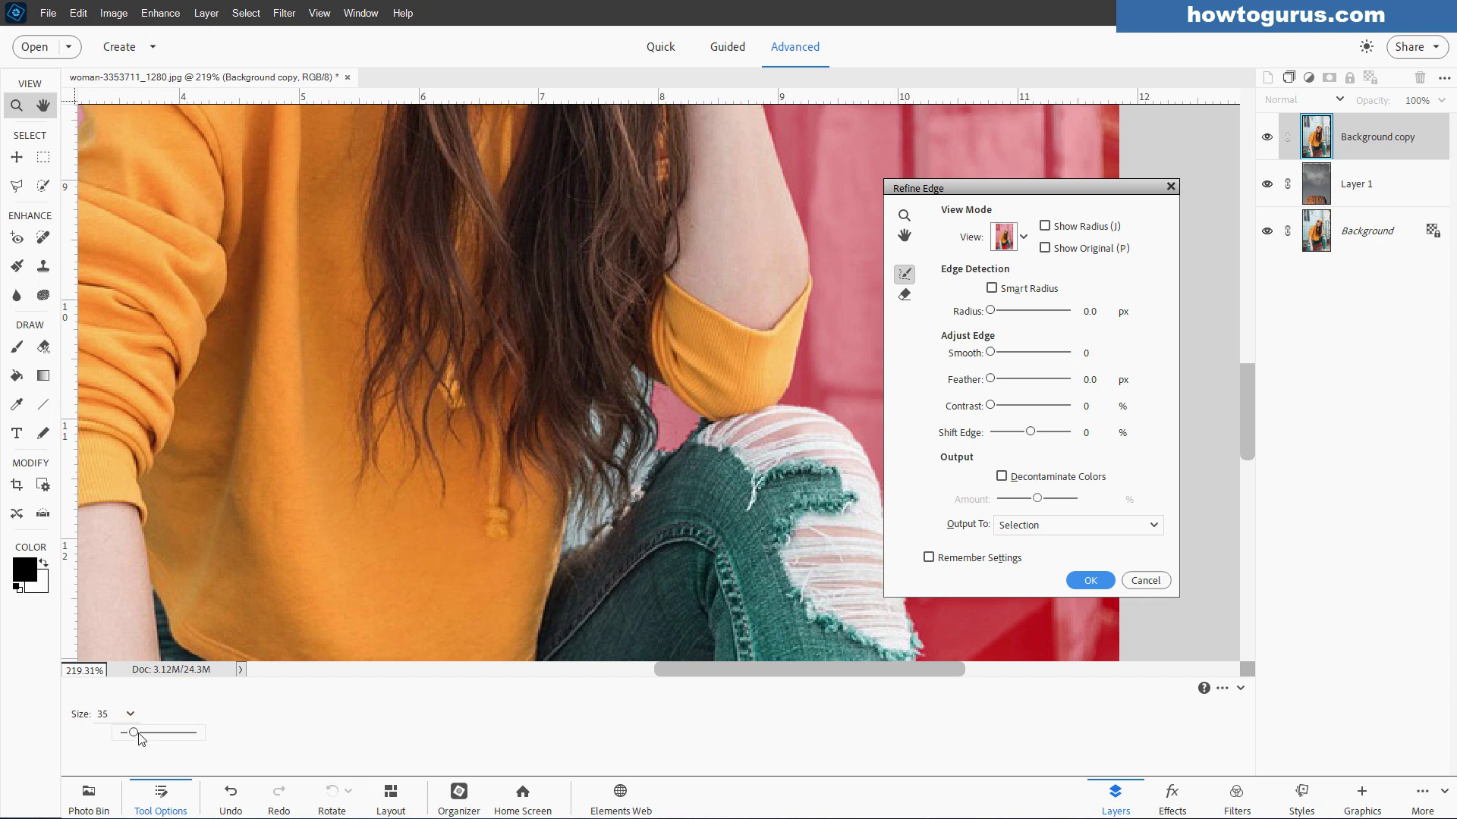
{"action": "left_click_drag", "start_coordinate": [135, 735], "coordinate": [128, 733]}
{"action": "mouse_move", "coordinate": [657, 442]}
{"action": "left_mouse_down"}
{"action": "mouse_move", "coordinate": [634, 386]}
{"action": "mouse_move", "coordinate": [661, 427]}
{"action": "mouse_move", "coordinate": [662, 413]}
{"action": "mouse_move", "coordinate": [635, 384]}
{"action": "mouse_move", "coordinate": [655, 424]}
{"action": "mouse_move", "coordinate": [639, 448]}
{"action": "mouse_move", "coordinate": [665, 434]}
{"action": "mouse_move", "coordinate": [626, 492]}
{"action": "mouse_move", "coordinate": [666, 424]}
{"action": "mouse_move", "coordinate": [602, 489]}
{"action": "mouse_move", "coordinate": [666, 471]}
{"action": "mouse_move", "coordinate": [690, 432]}
{"action": "mouse_move", "coordinate": [678, 414]}
{"action": "mouse_move", "coordinate": [619, 451]}
{"action": "mouse_move", "coordinate": [584, 490]}
{"action": "mouse_move", "coordinate": [613, 489]}
{"action": "mouse_move", "coordinate": [665, 422]}
{"action": "mouse_move", "coordinate": [607, 511]}
{"action": "mouse_move", "coordinate": [594, 523]}
{"action": "mouse_move", "coordinate": [657, 435]}
{"action": "mouse_move", "coordinate": [577, 524]}
{"action": "mouse_move", "coordinate": [630, 499]}
{"action": "mouse_move", "coordinate": [664, 423]}
{"action": "mouse_move", "coordinate": [574, 538]}
{"action": "mouse_move", "coordinate": [643, 449]}
{"action": "left_mouse_up"}
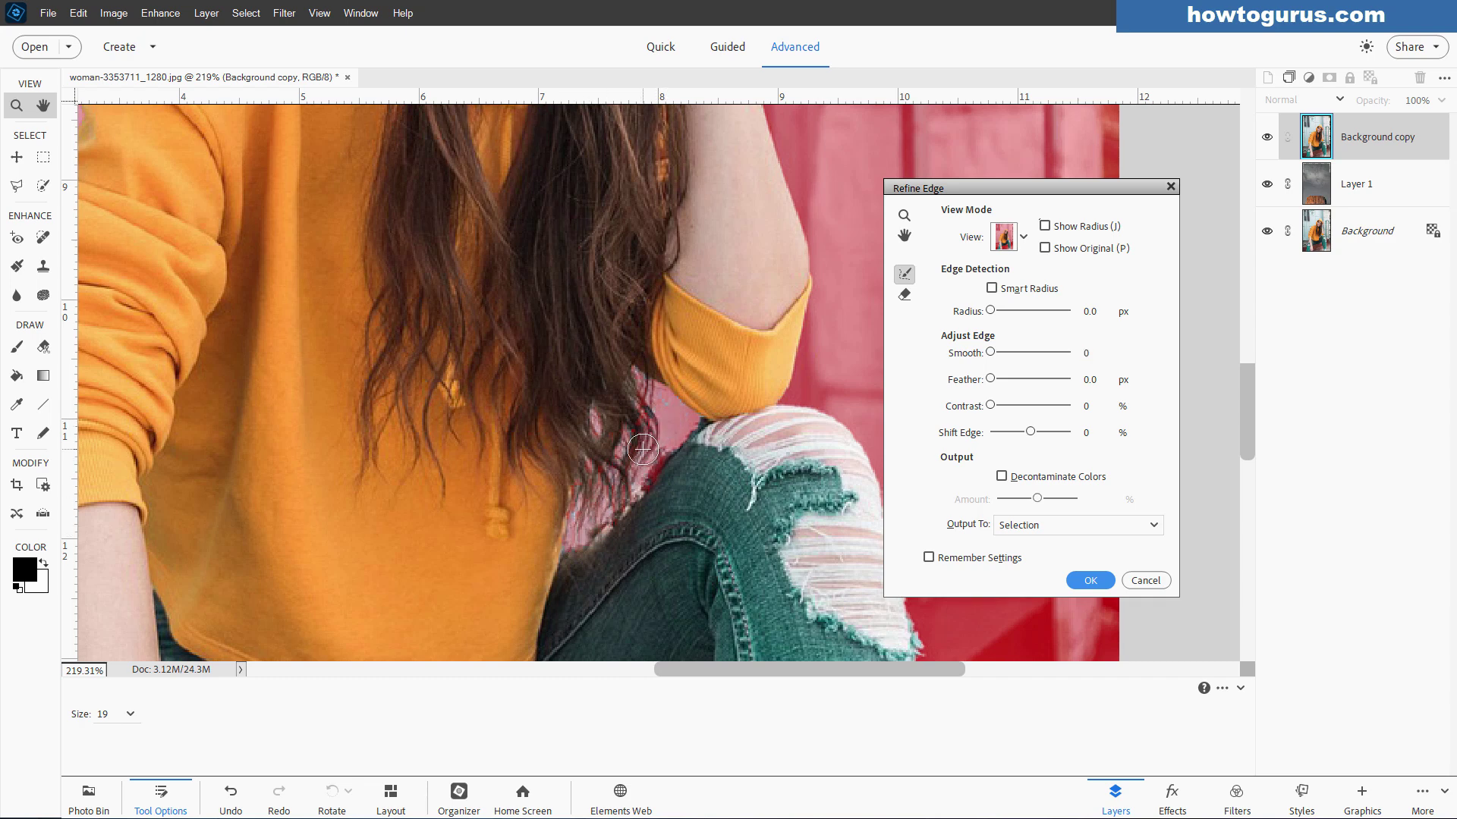
{"action": "left_click_drag", "start_coordinate": [648, 387], "coordinate": [622, 474]}
{"action": "left_click", "coordinate": [1089, 580]}
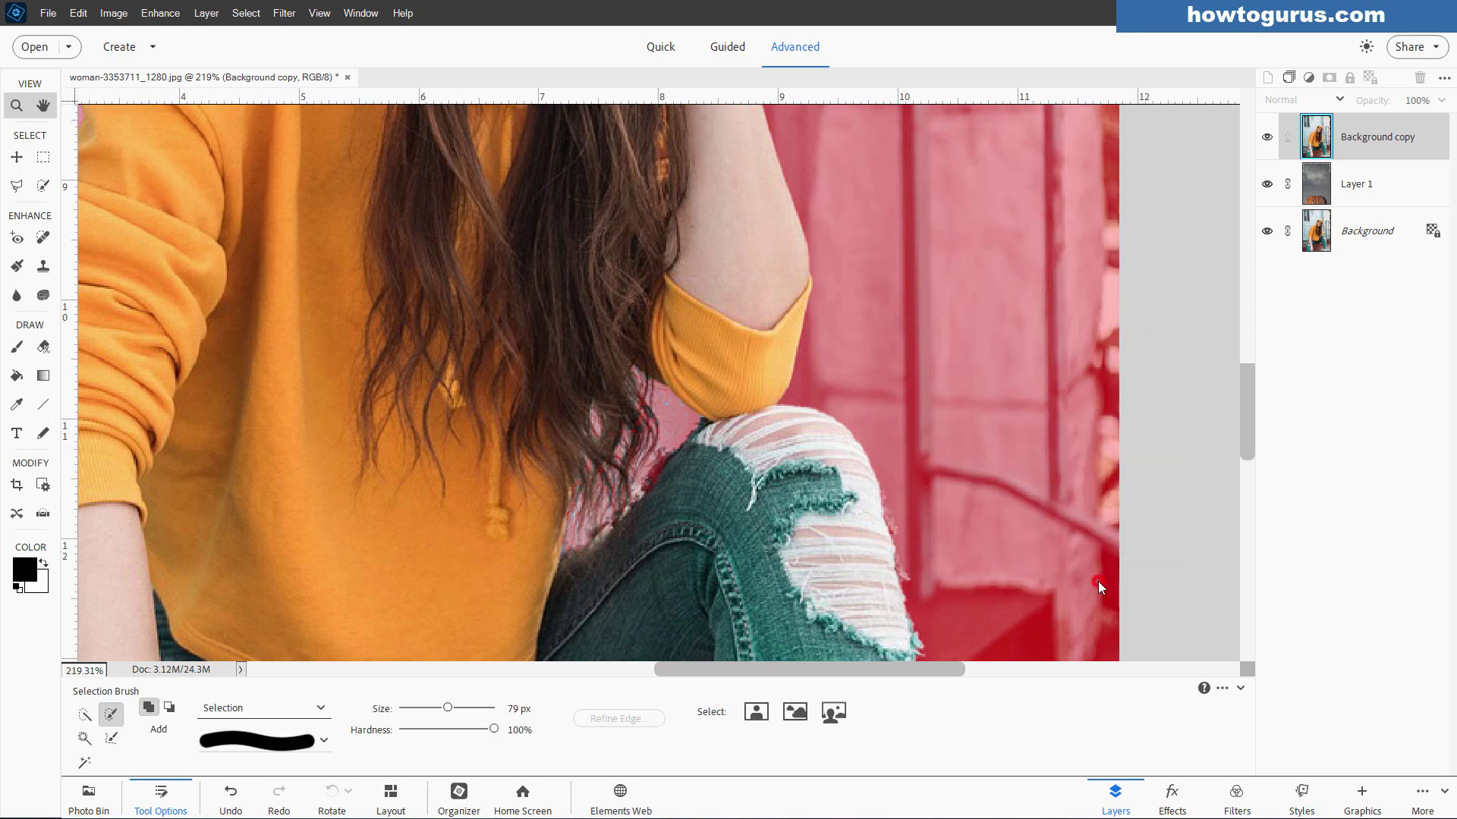
{"action": "key", "text": "ctrl+0"}
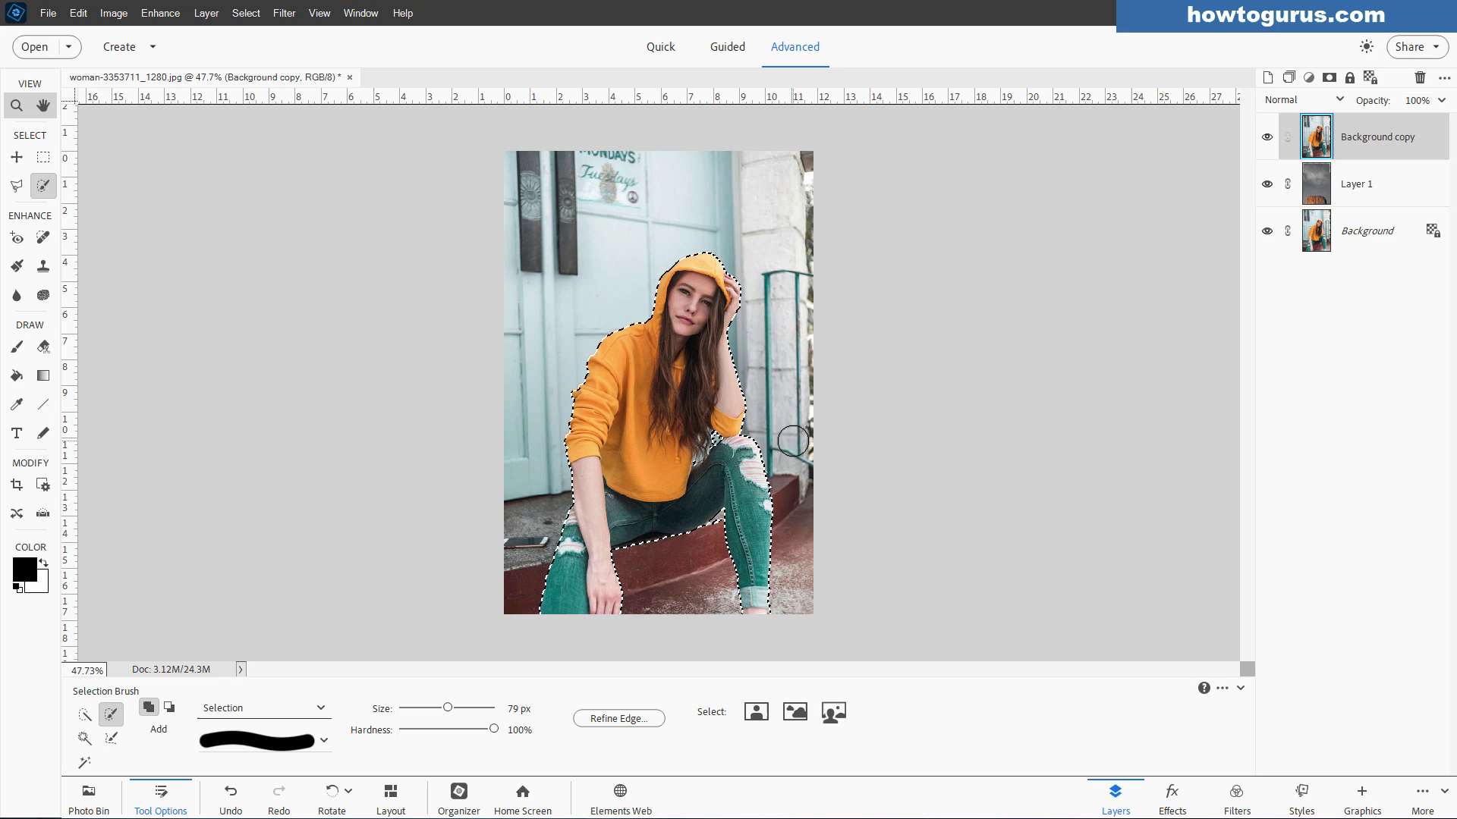
{"action": "scroll", "coordinate": [793, 441], "scroll_direction": "down", "scroll_amount": 1}
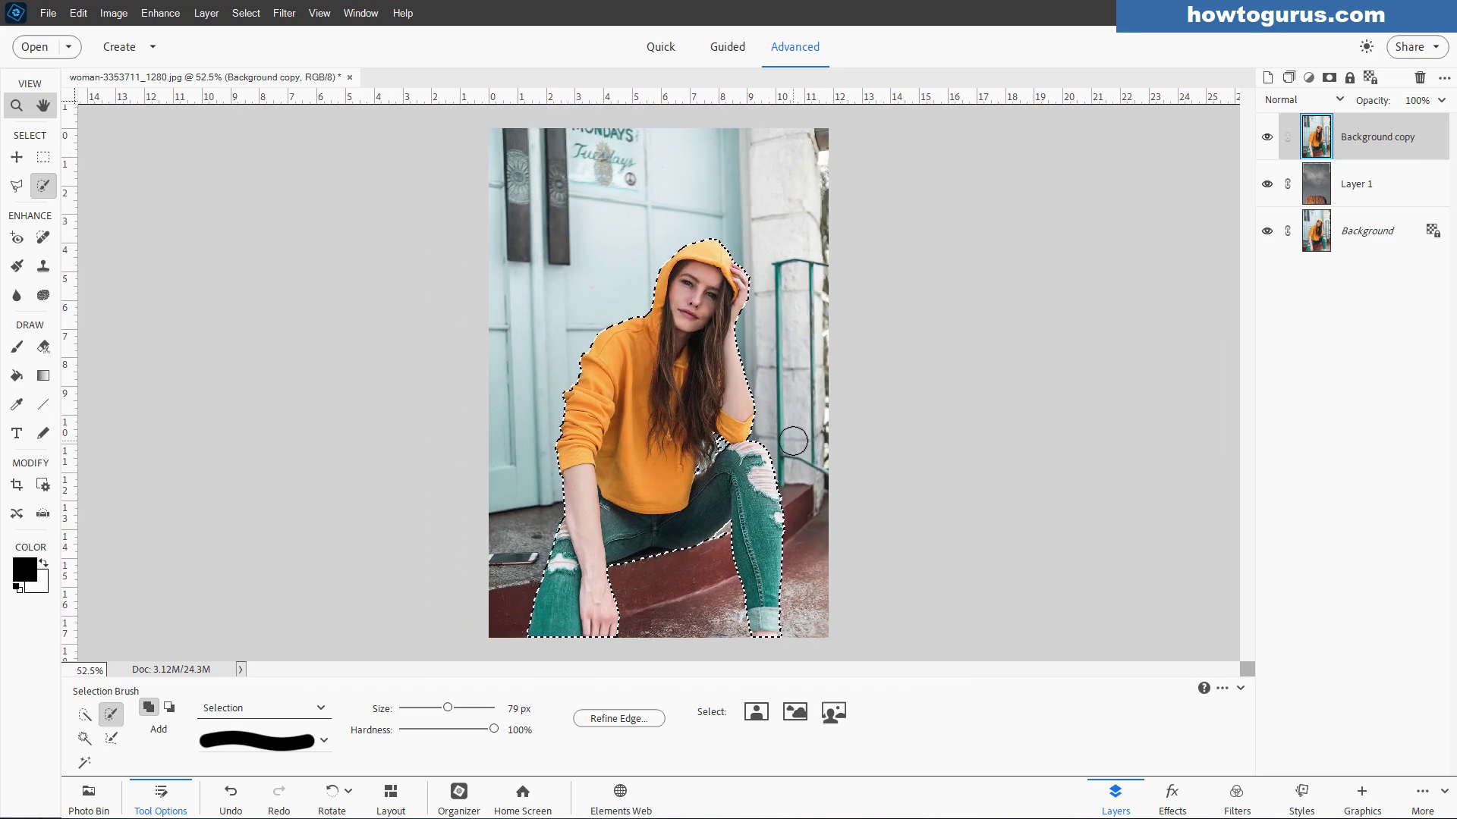
{"action": "left_click", "coordinate": [17, 157]}
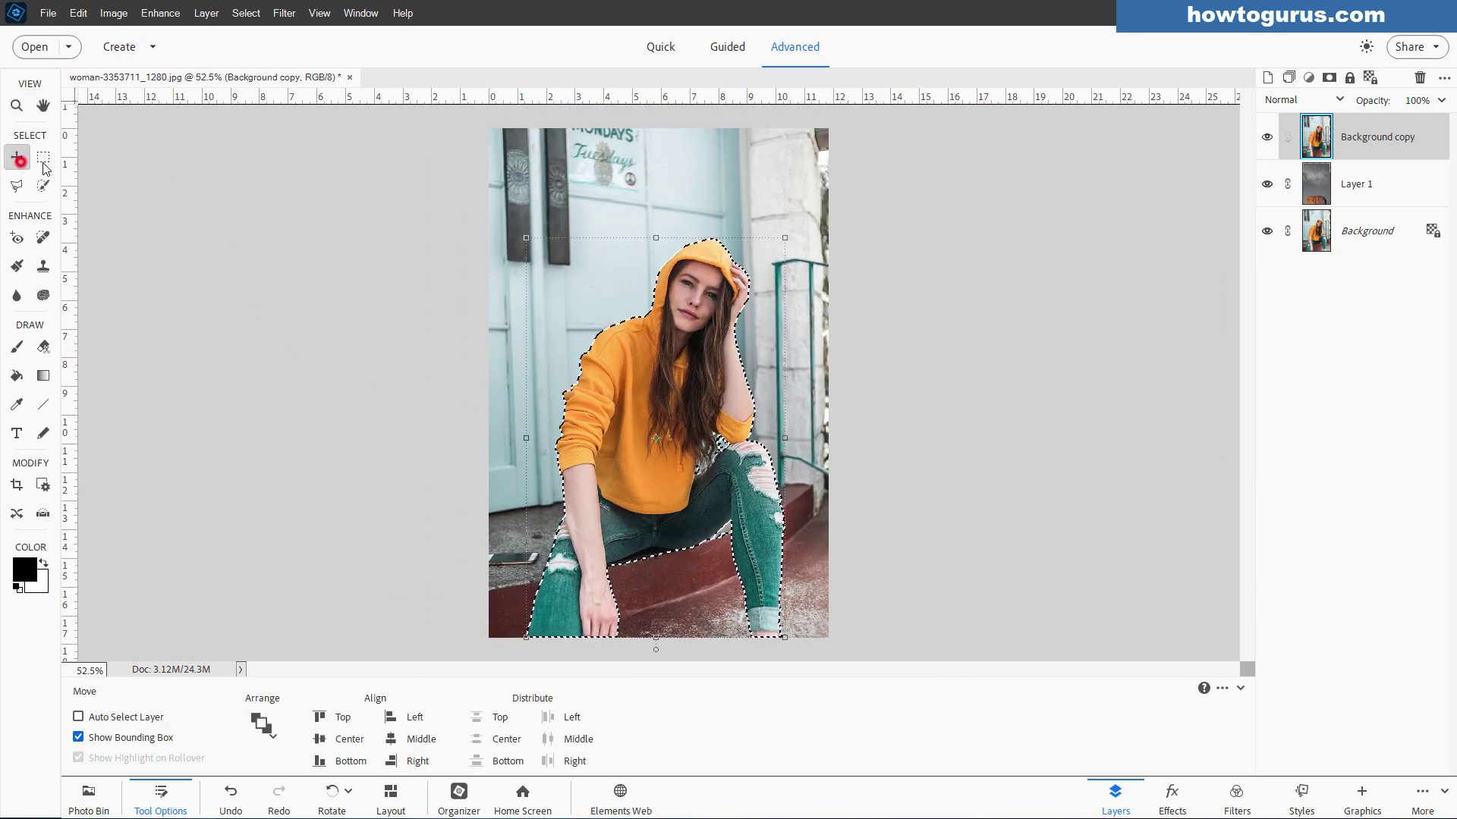
{"action": "left_click", "coordinate": [79, 13]}
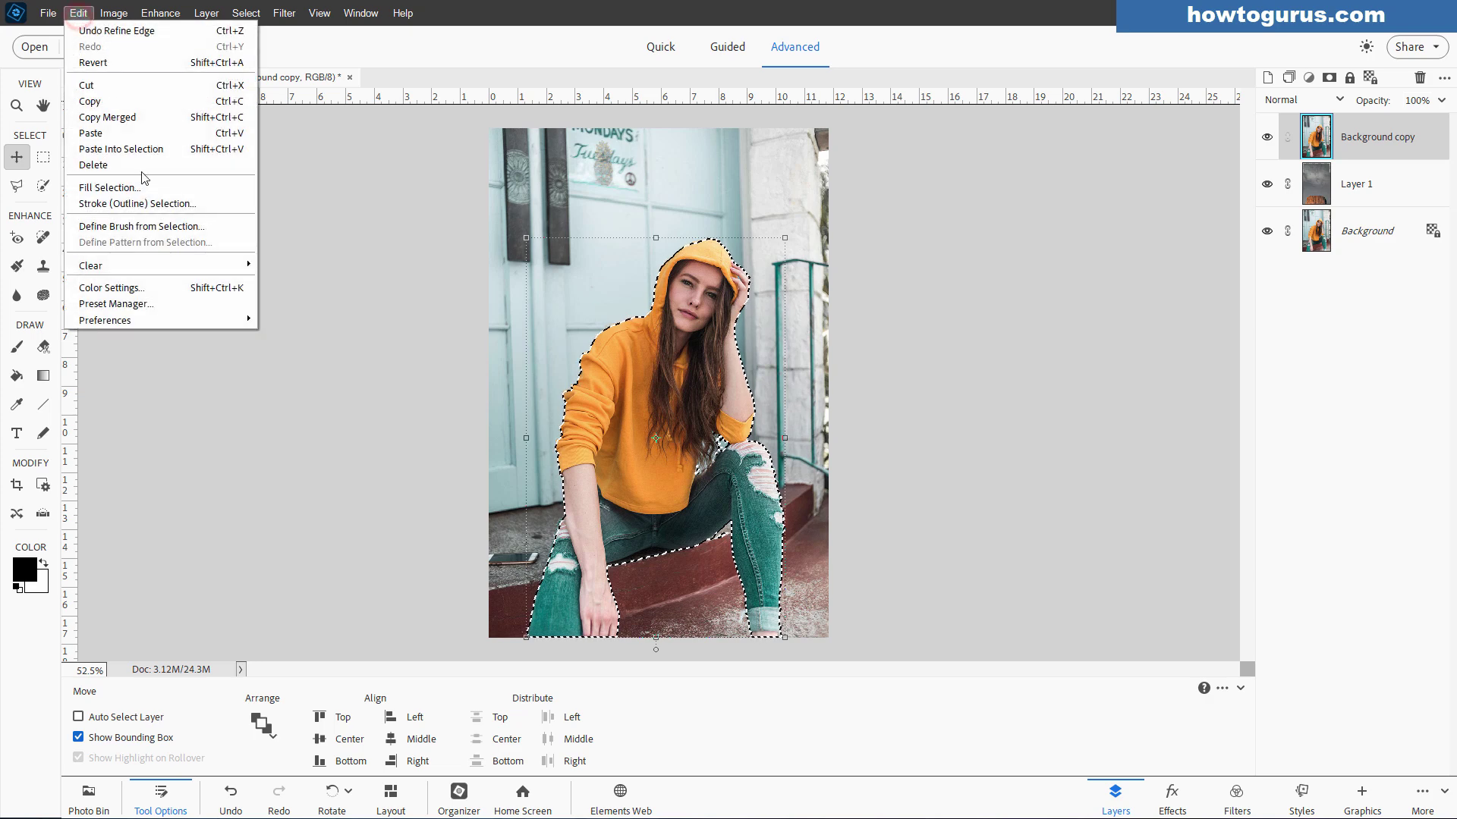
{"action": "mouse_move", "coordinate": [167, 319]}
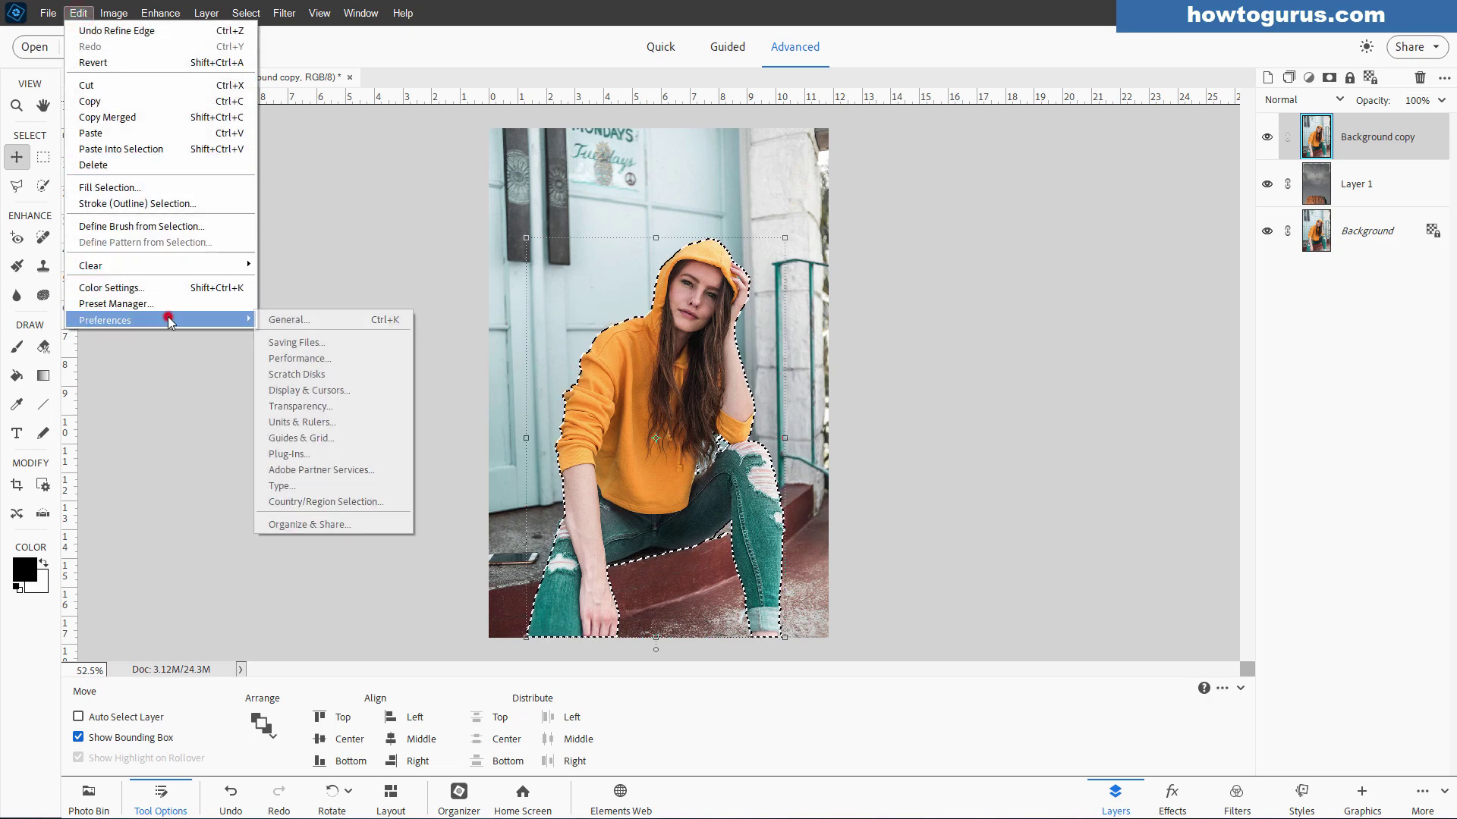
{"action": "left_click", "coordinate": [307, 320]}
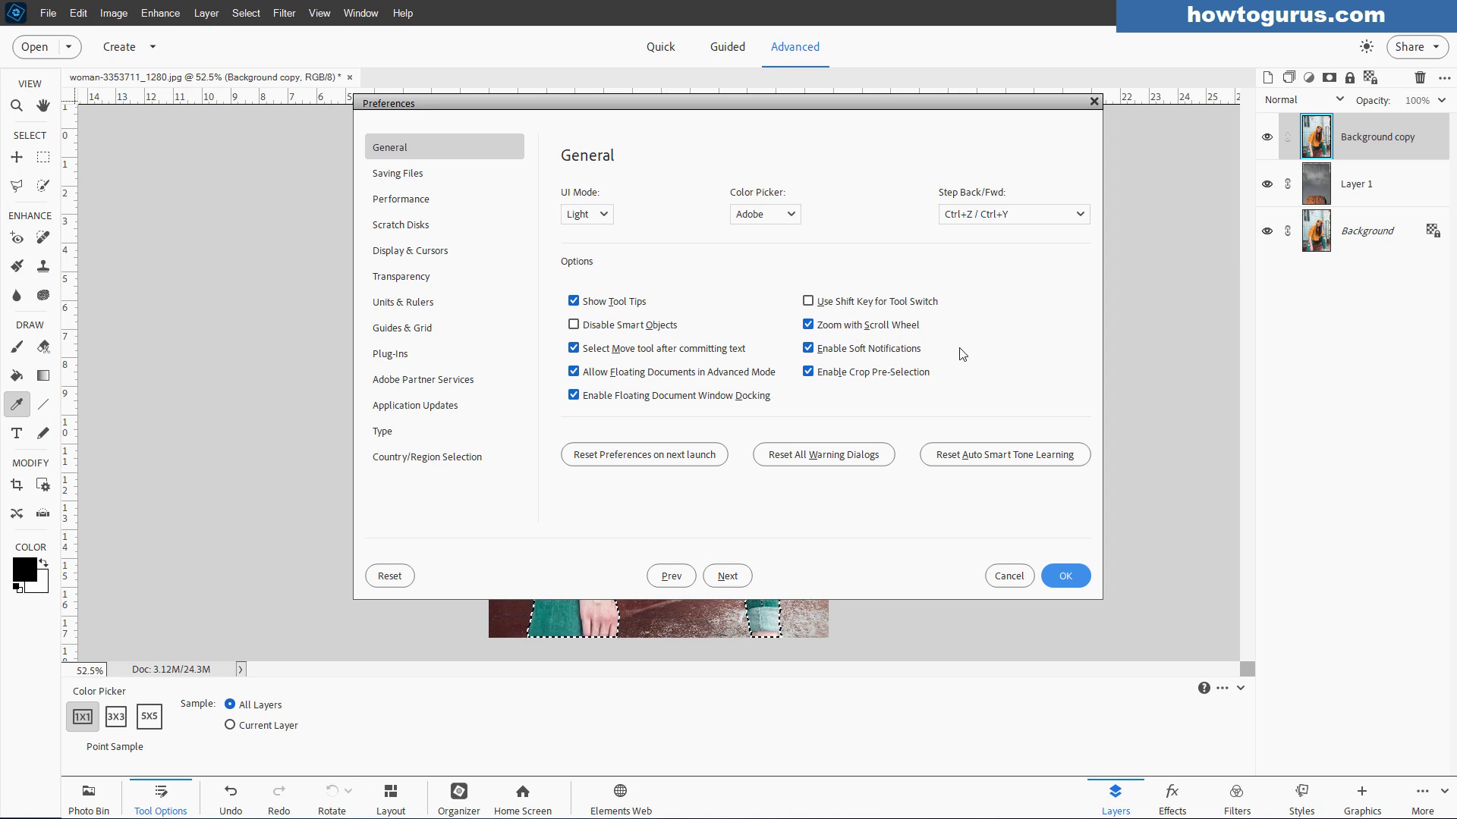
{"action": "left_click", "coordinate": [1065, 576]}
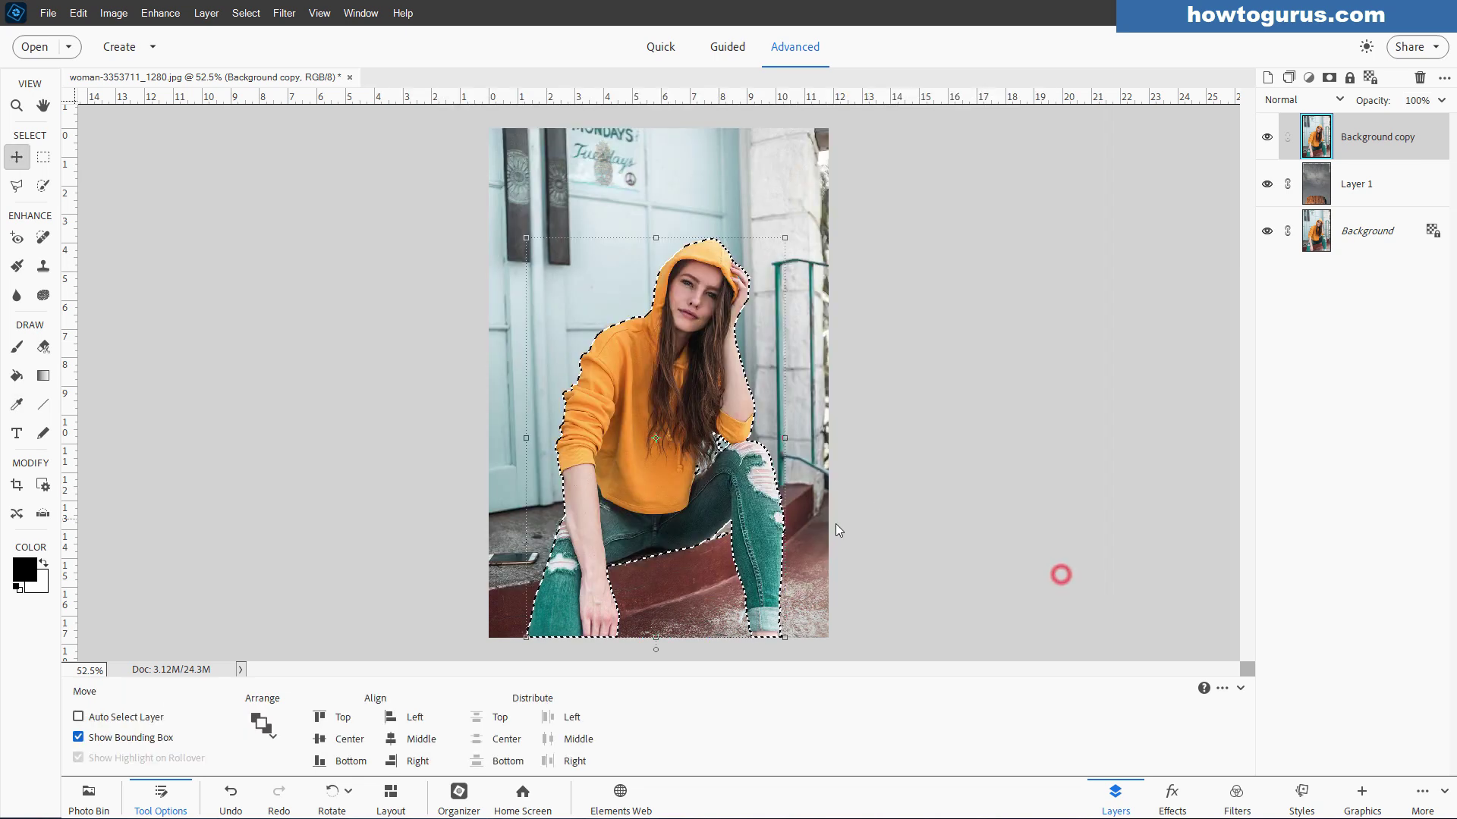
Add a layer mask to Background copy from the woman selection.
{"action": "left_click", "coordinate": [1329, 78]}
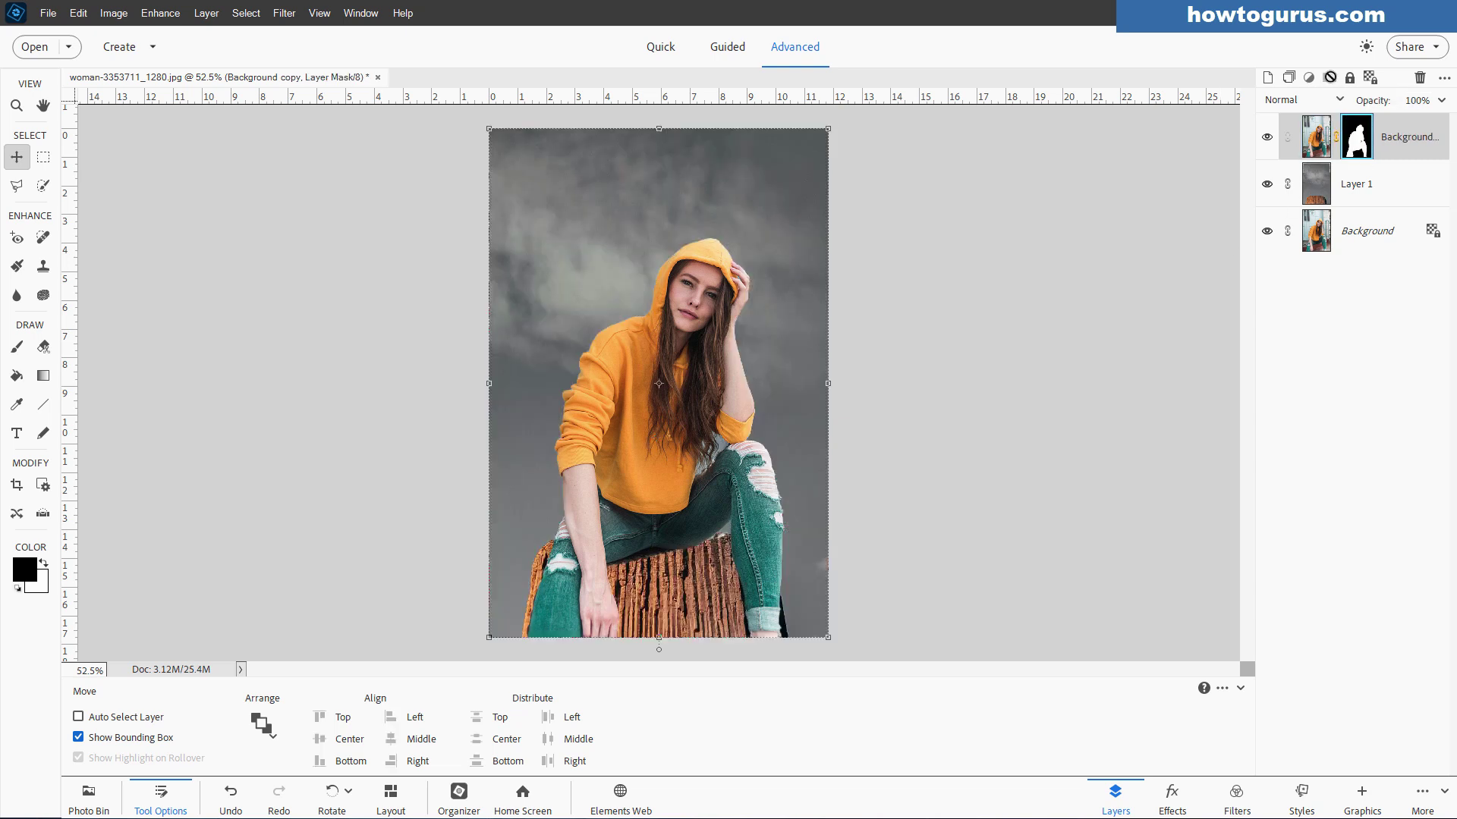